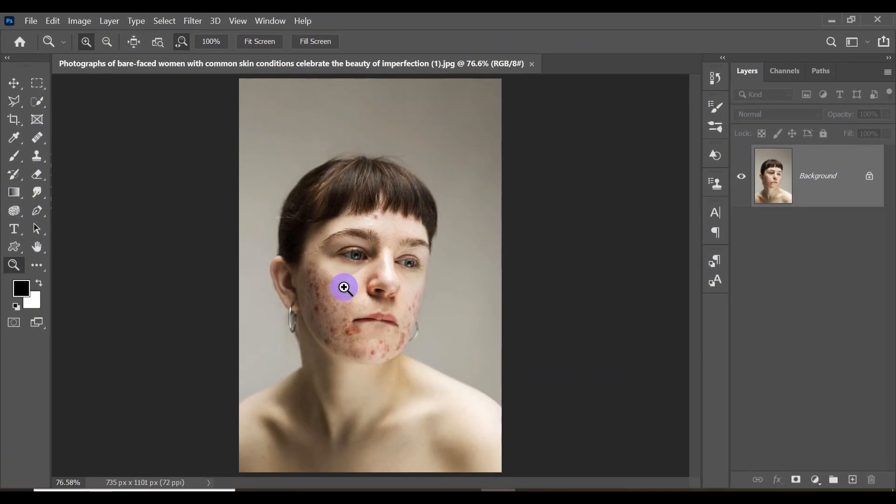
Duplicate the Background layer and add a new empty layer above the copy
drag(344, 287, 565, 323)
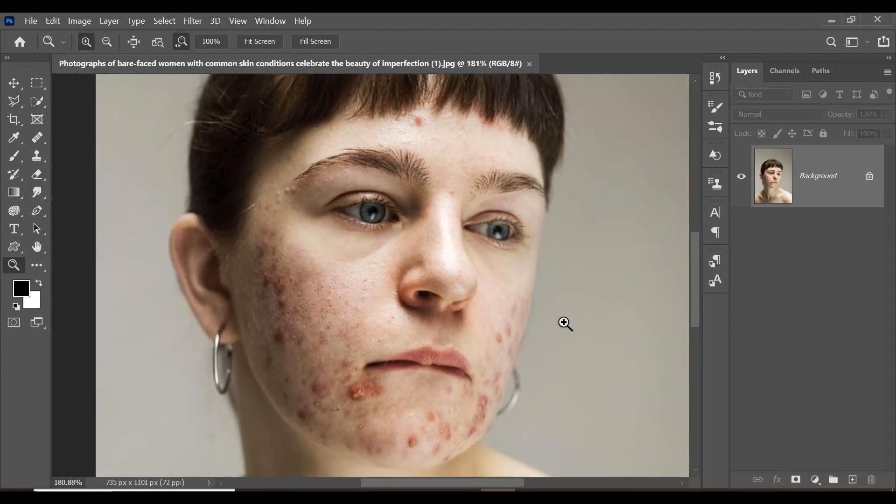
key(ctrl+j)
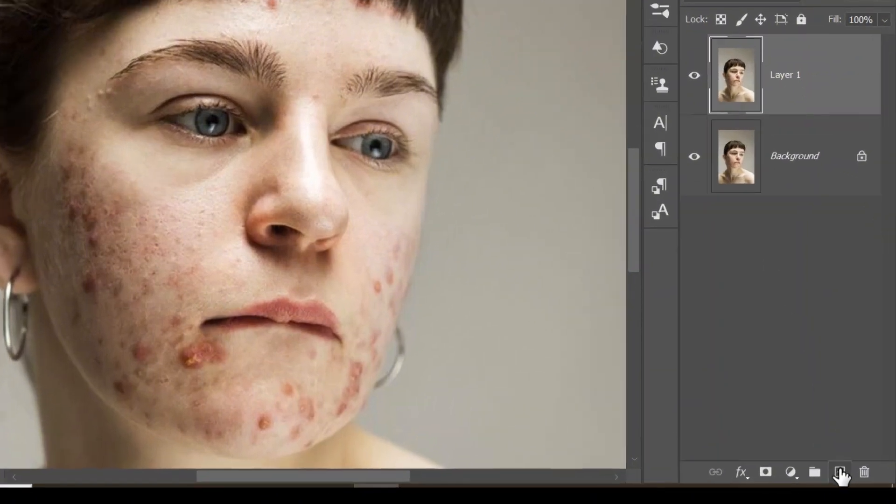
click(841, 472)
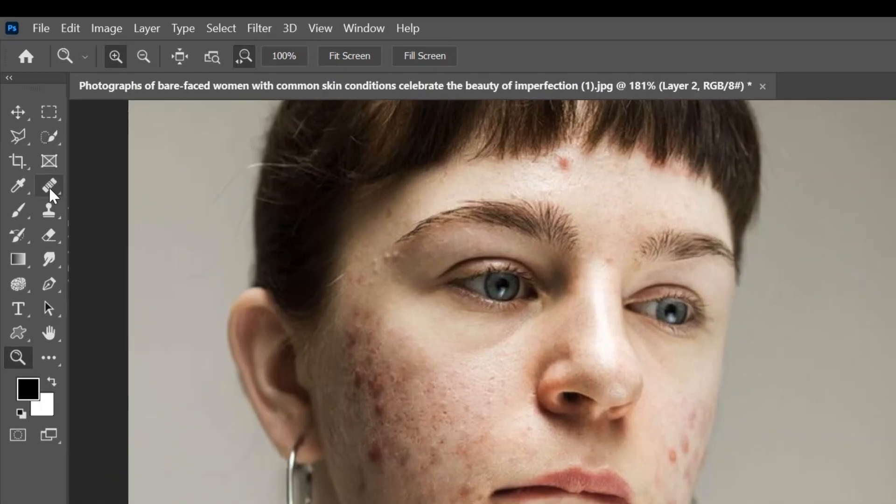
Activate the Healing Brush with its source set to Sampled and its sample option set to Current & Below
click(49, 187)
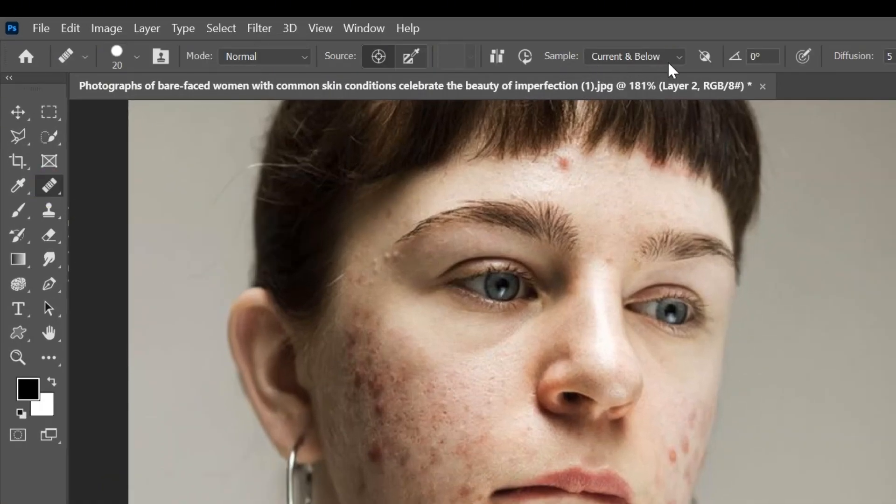
click(680, 57)
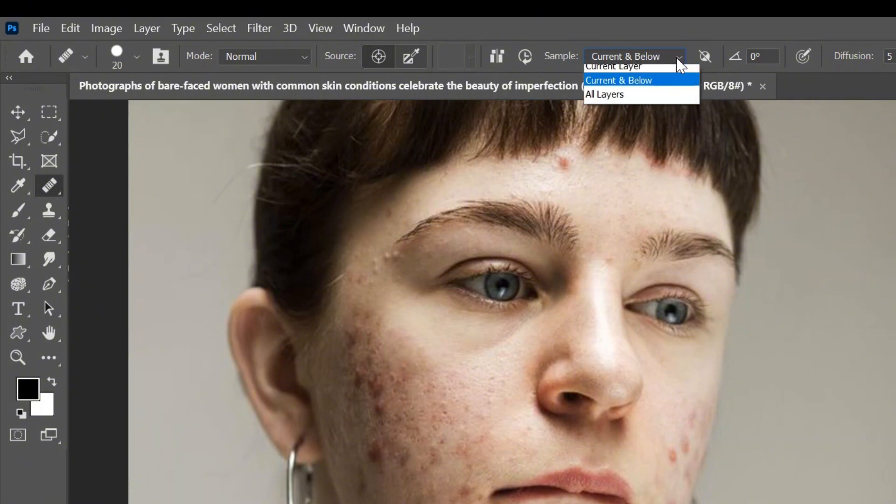
click(643, 87)
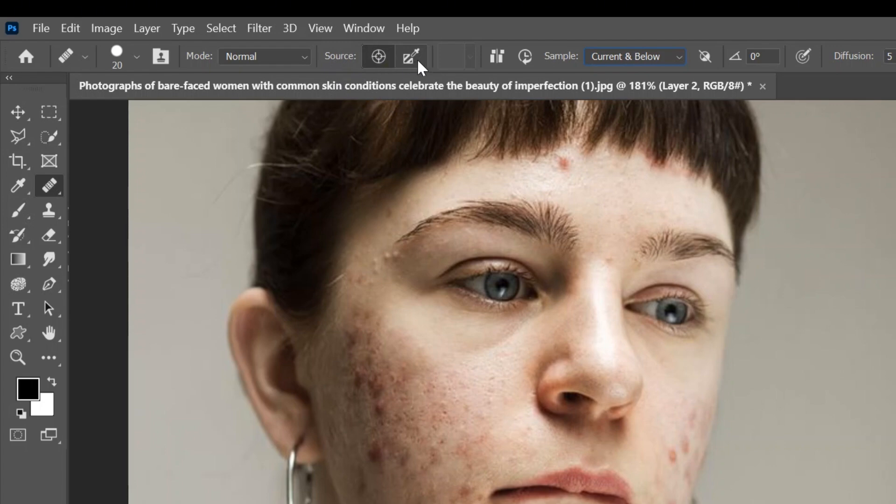
click(377, 56)
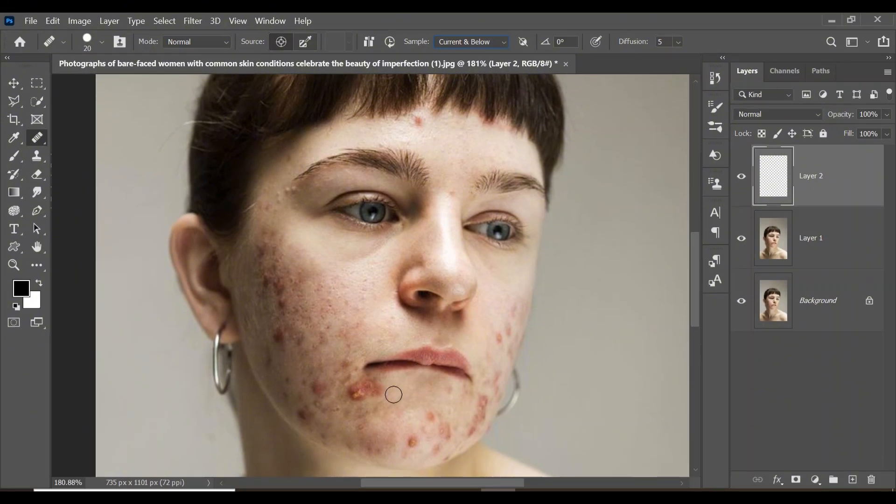
Heal the large red blemish below the mouth corner using a 35 px Healing Brush and clean skin sampled beneath the lips
click(15, 265)
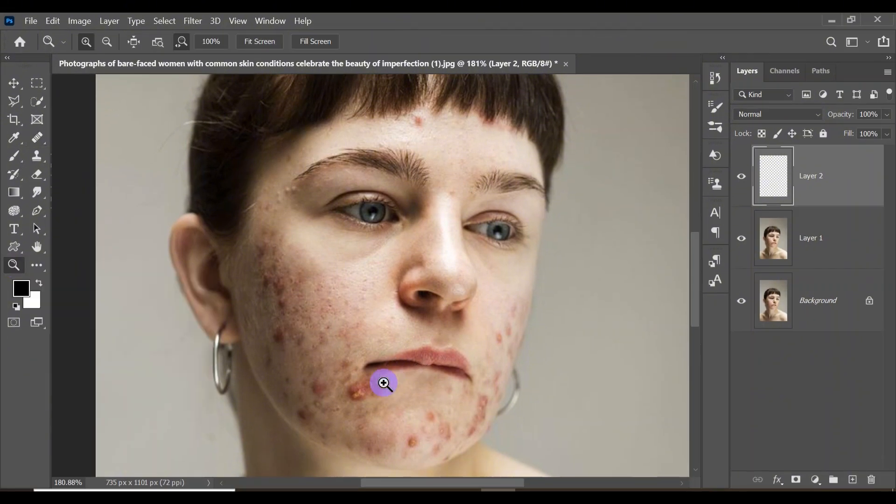
drag(384, 382, 251, 301)
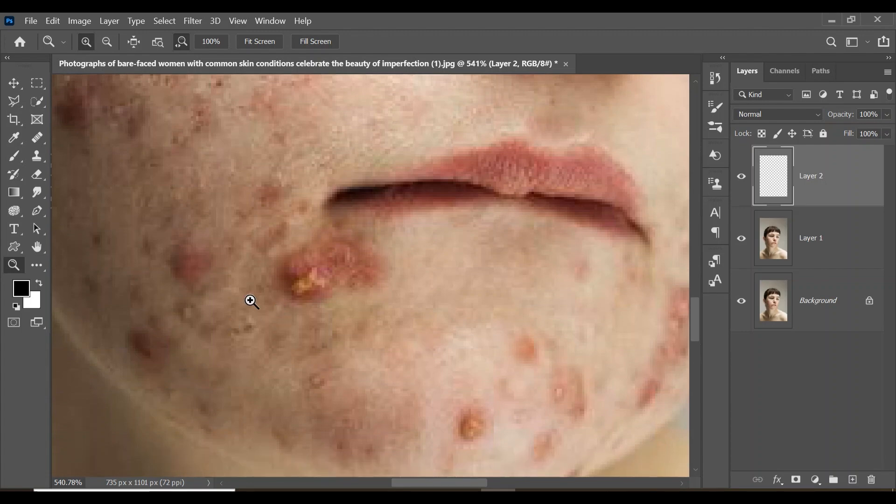
click(40, 141)
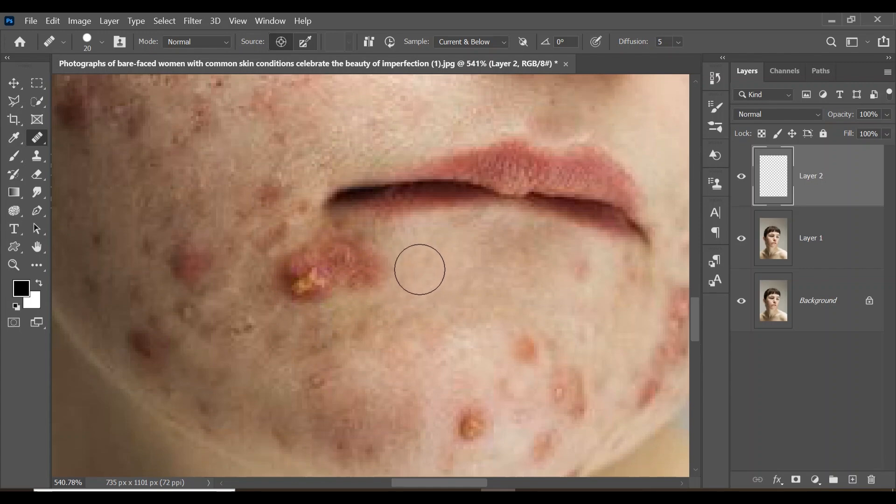
key(bracketright)
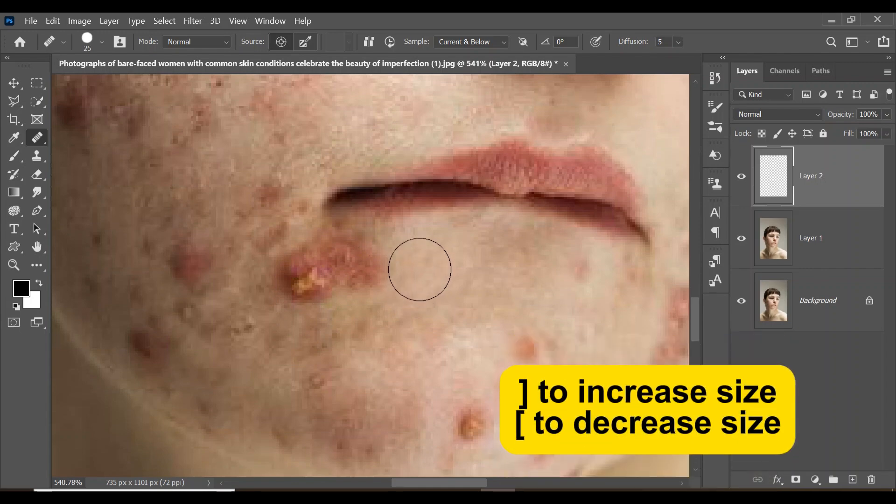
key(bracketright)
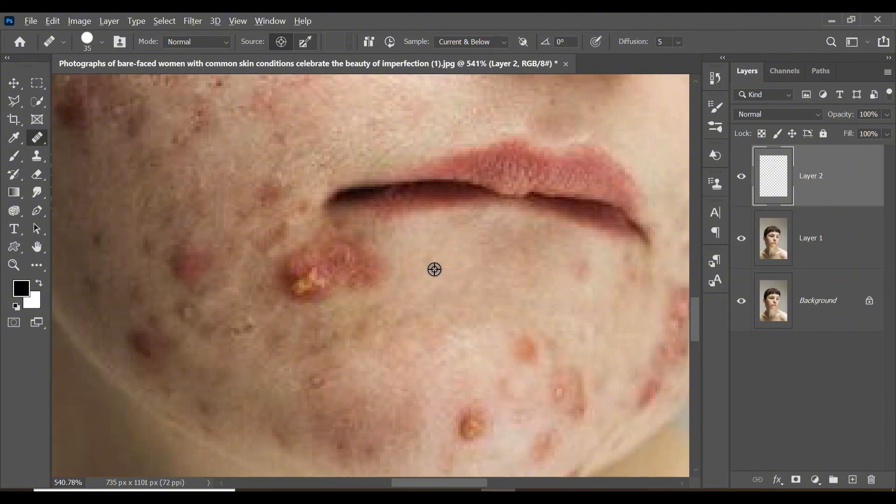
alt+click(430, 270)
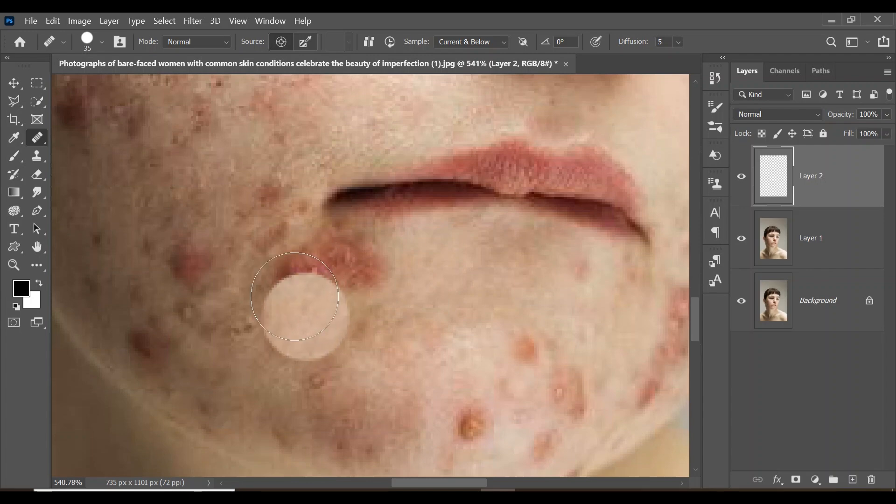
click(297, 289)
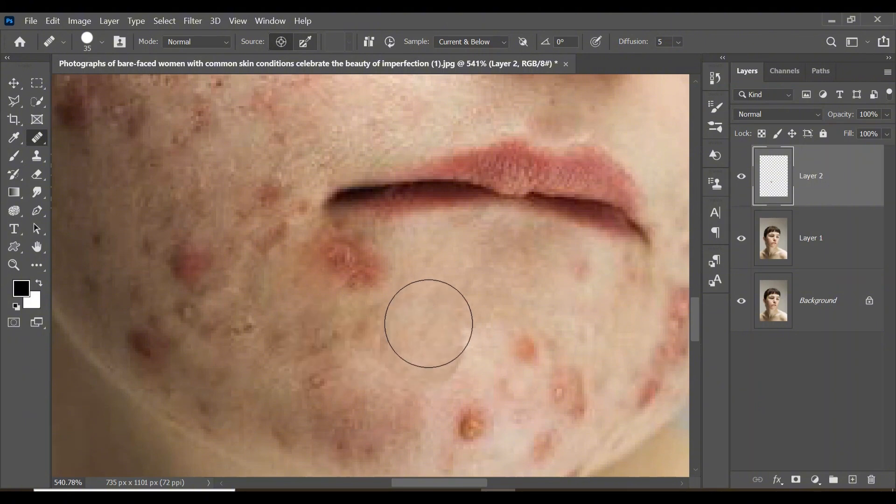
click(344, 281)
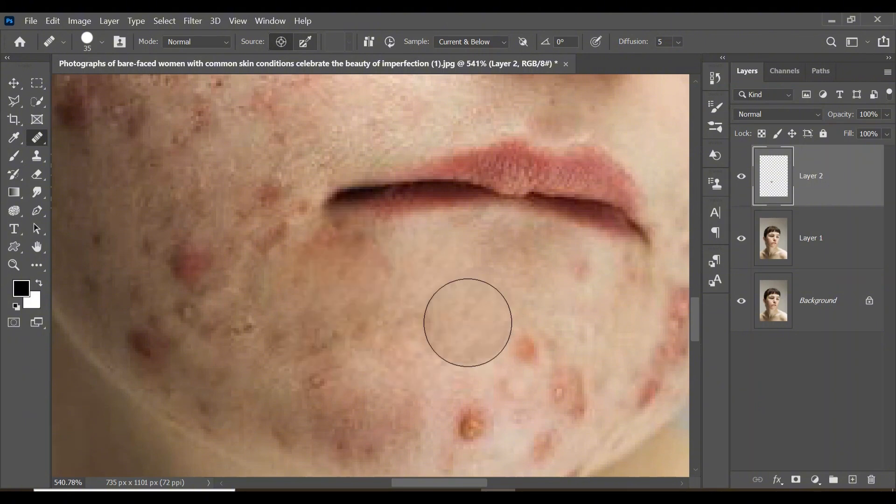
Reduce the Healing Brush to 15 px and heal the small red spot on the chin using skin sampled just above it
key(bracketleft)
key(bracketleft)
key(bracketleft)
key(bracketleft)
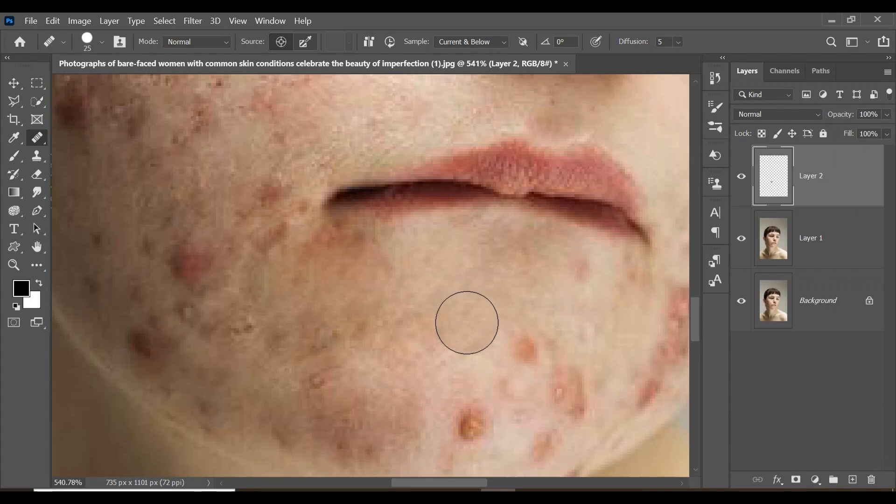
key(bracketright)
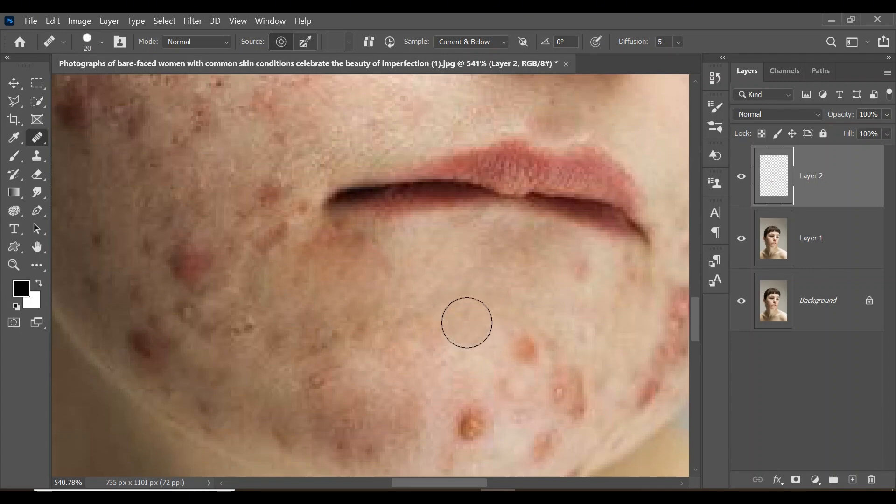
click(526, 313)
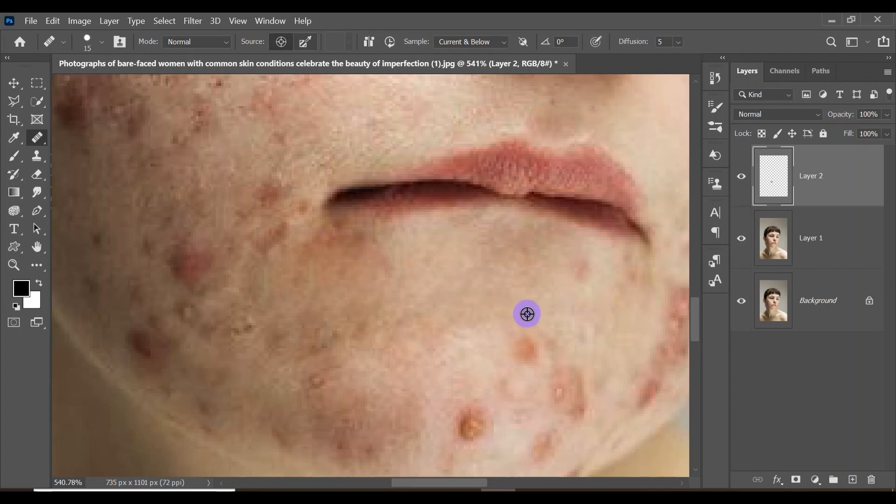
click(525, 349)
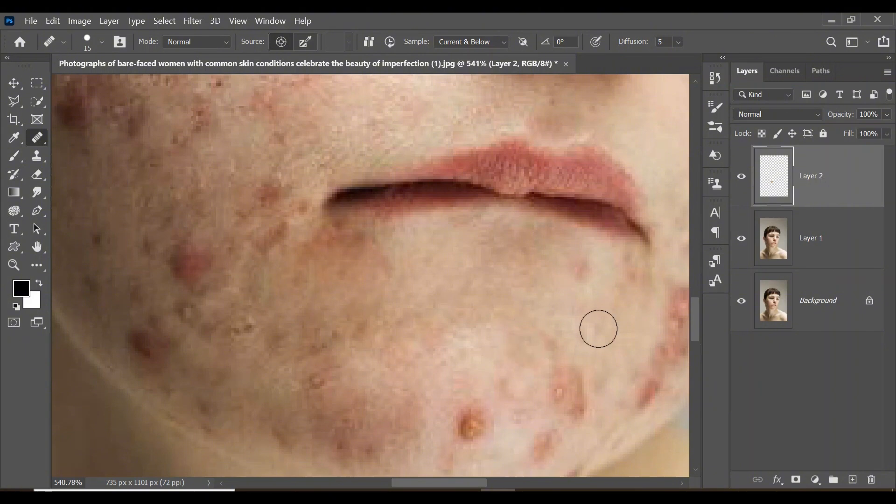
Heal the yellow-centred blemish on the lower chin and its surroundings with a 25 px Healing Brush and nearby sampled skin
click(308, 304)
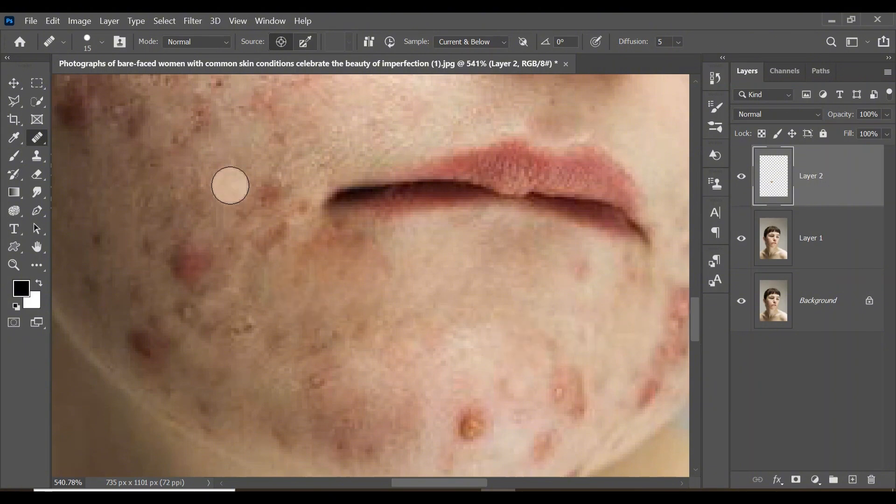
scroll(230, 185, left, 5)
scroll(230, 185, up, 5)
scroll(230, 185, left, 2)
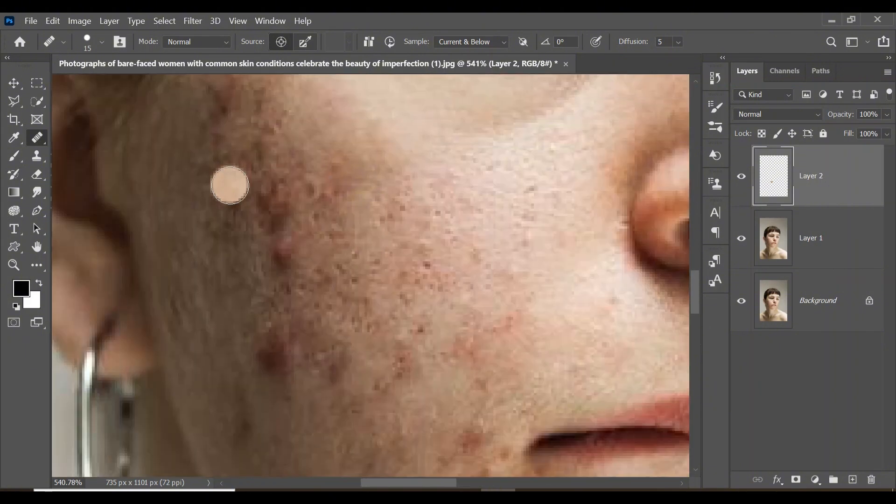
scroll(230, 186, up, 2)
scroll(230, 185, down, 8)
scroll(224, 184, right, 6)
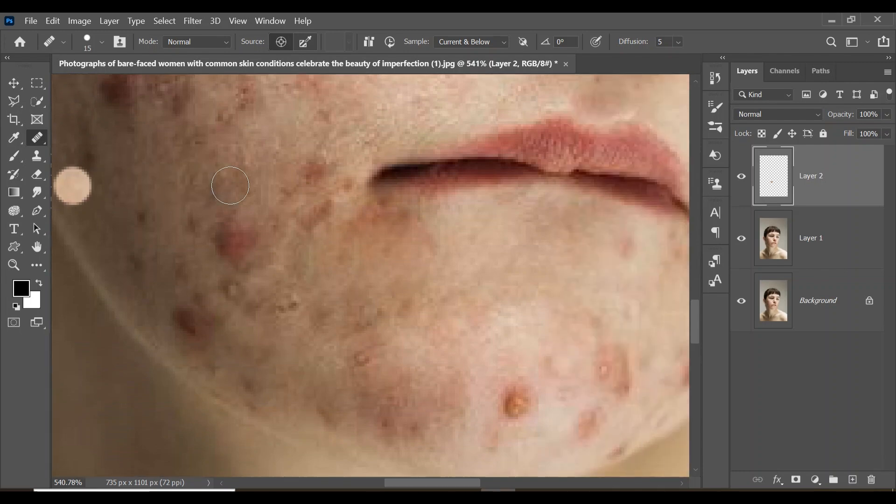
scroll(394, 248, down, 6)
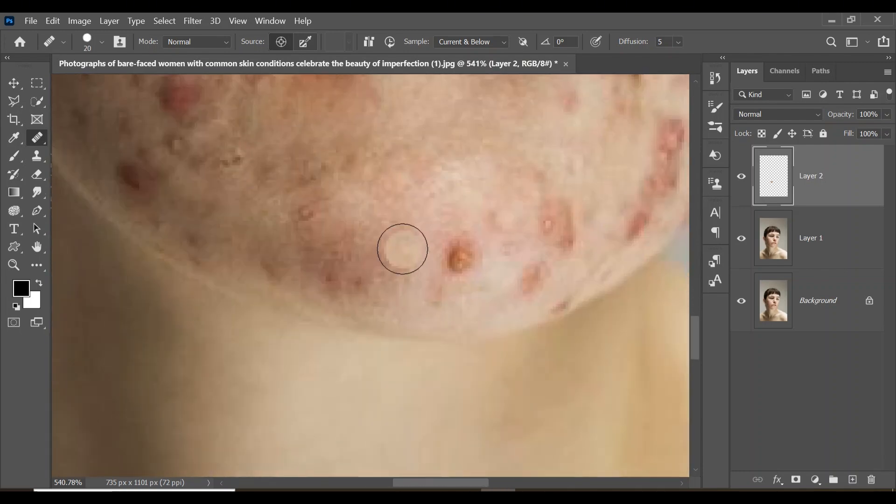
key(bracketright)
alt+click(405, 249)
click(458, 257)
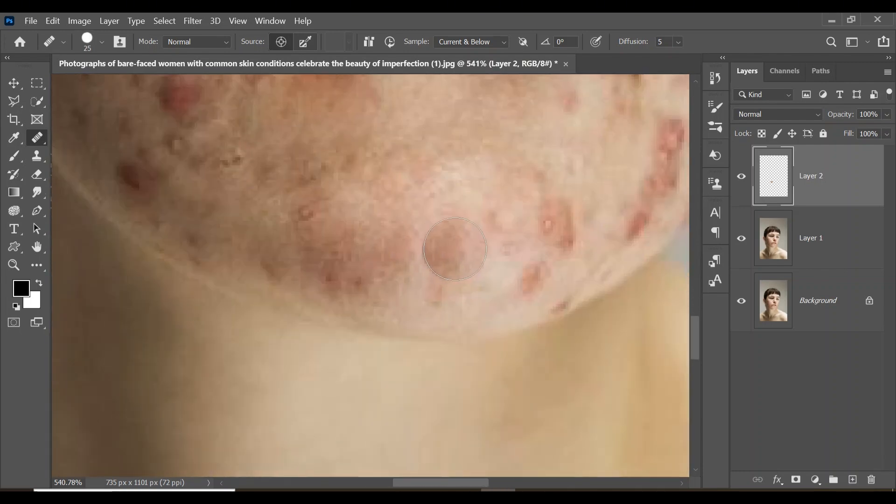
click(460, 256)
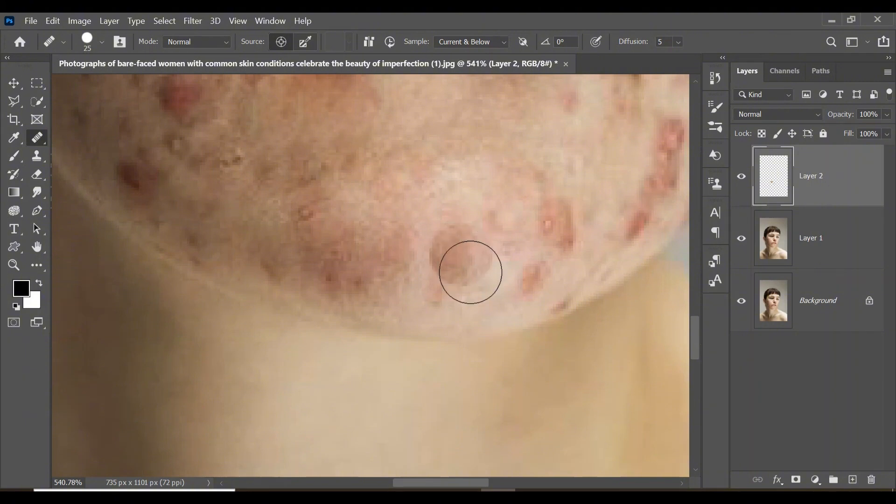
click(435, 239)
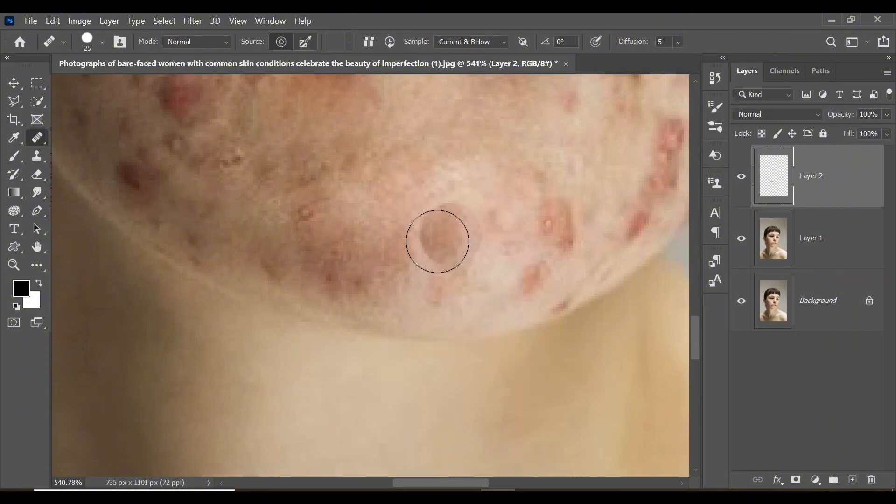
click(505, 216)
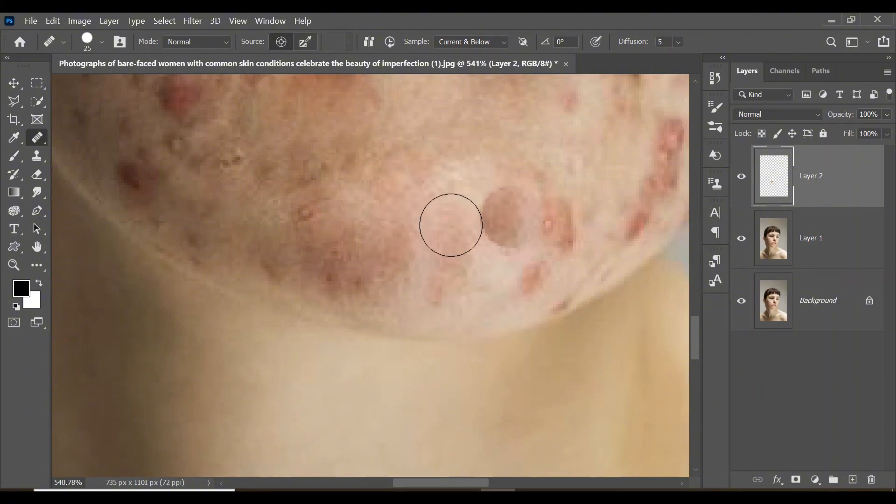
Heal the red spots on the far cheek beside the nose with a 20 px Healing Brush and adjacent sampled skin
scroll(506, 198, up, 5)
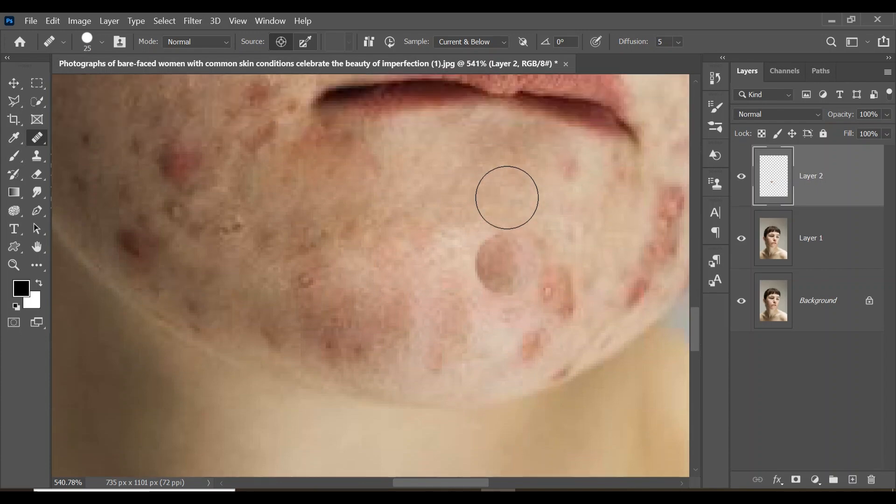
scroll(507, 198, right, 3)
click(506, 196)
scroll(442, 183, up, 5)
scroll(442, 184, right, 3)
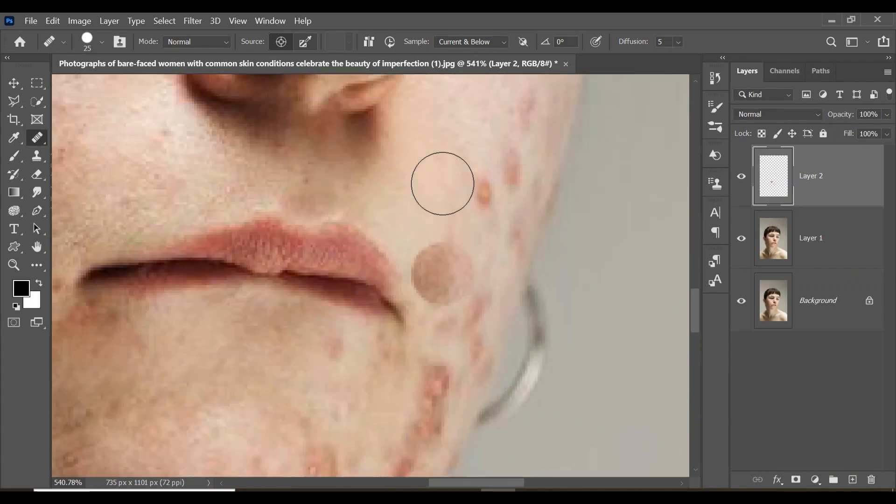
click(434, 181)
key(bracketleft)
click(396, 176)
click(442, 190)
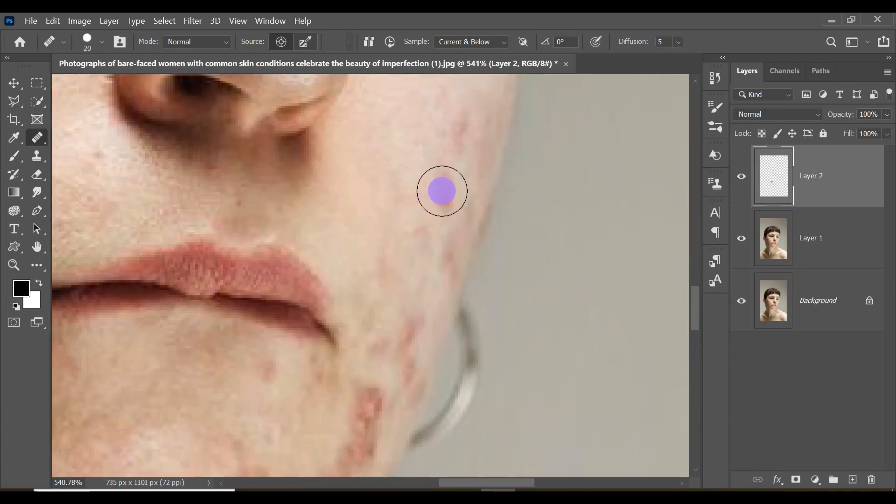
Heal the red streak along the far jaw below the mouth corner with a 25 px Healing Brush
key(bracketright)
click(397, 354)
scroll(396, 355, down, 5)
click(380, 194)
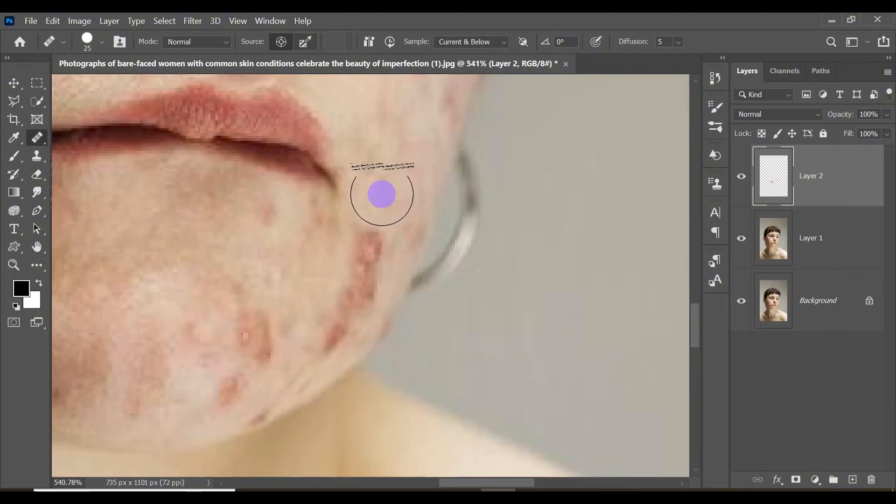
click(354, 292)
Heal the red blemish on the far side of the chin with a 20 px Healing Brush
scroll(354, 292, down, 4)
scroll(392, 212, up, 4)
scroll(392, 212, left, 3)
key(bracketleft)
click(328, 346)
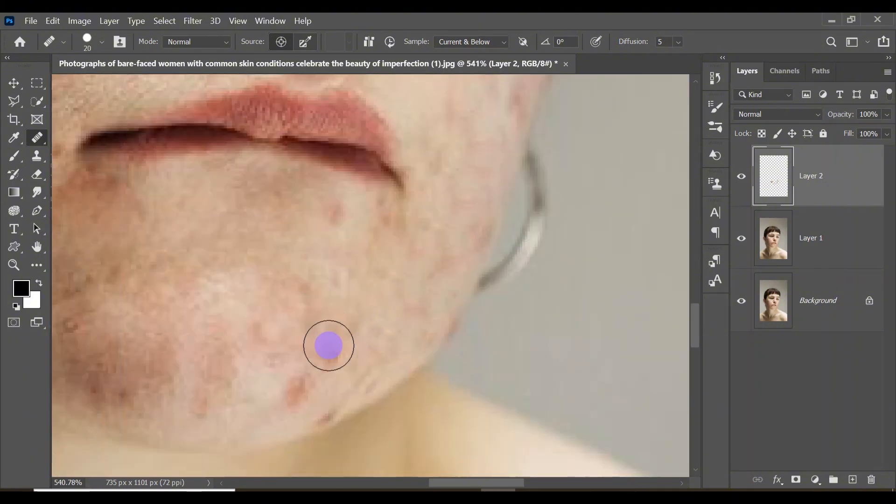
Heal the two dark red spots on the near lower cheek and jaw beside the mouth corner
scroll(362, 362, left, 4)
scroll(362, 362, up, 3)
click(353, 349)
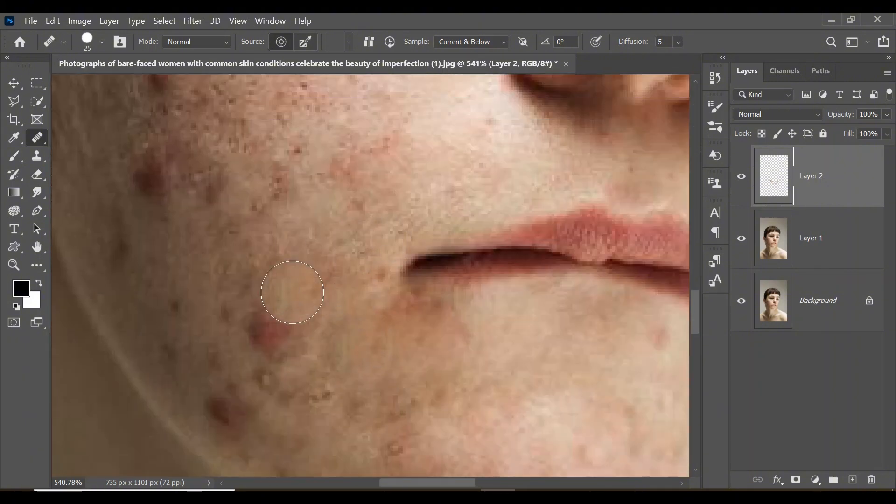
scroll(453, 444, down, 4)
scroll(188, 296, up, 3)
click(296, 398)
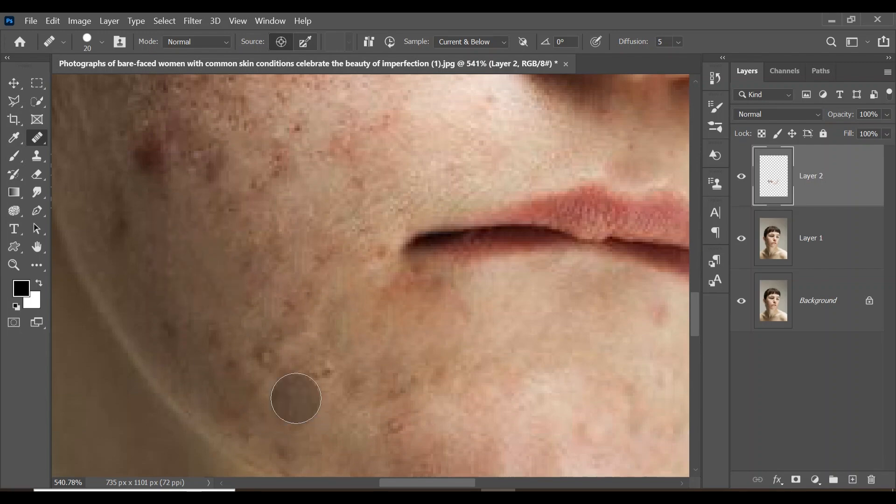
Heal the remaining spots along the near jaw and lower cheek with a 20 px Healing Brush
scroll(472, 364, down, 4)
click(472, 364)
click(248, 226)
scroll(298, 261, up, 7)
click(246, 254)
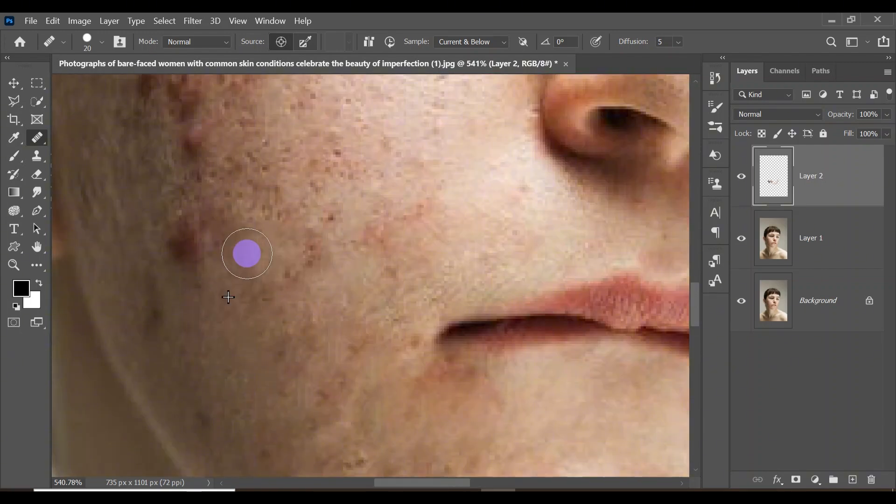
Heal the dark red patches on the outer near cheek beside the ear with a 25 px Healing Brush
key(bracketright)
scroll(250, 311, up, 3)
scroll(250, 310, left, 2)
click(504, 343)
click(236, 310)
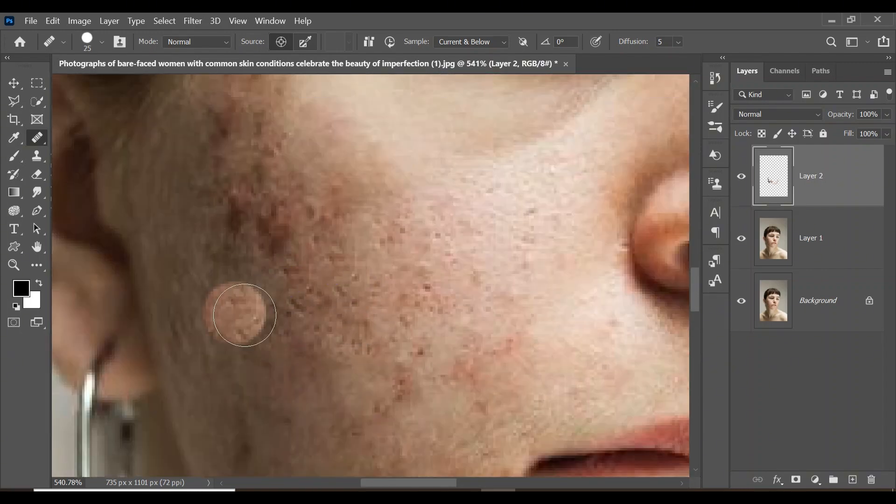
scroll(273, 289, down, 2)
click(358, 278)
scroll(298, 308, up, 4)
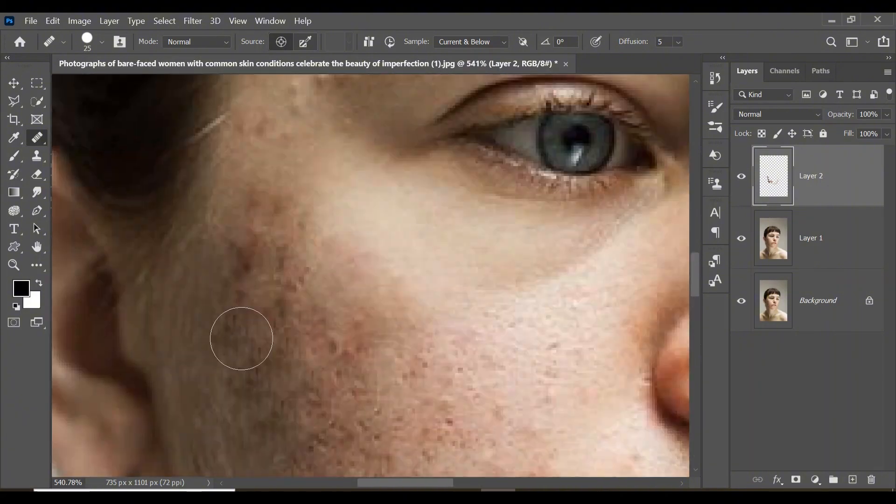
Heal the blemishes on the upper near cheek and the temple beside the eye, reducing the Healing Brush to 15 px for the temple
click(242, 338)
scroll(242, 339, up, 2)
click(350, 320)
key(bracketleft)
scroll(368, 280, left, 1)
click(388, 229)
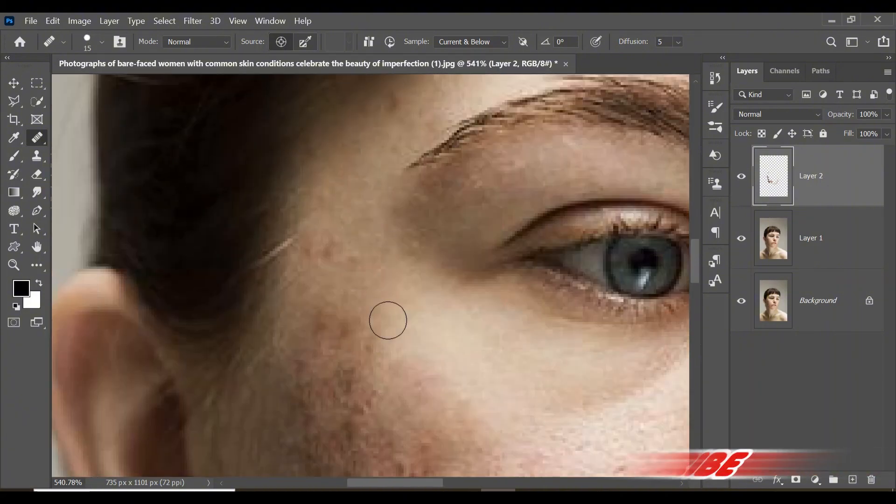
click(324, 251)
Heal the marks along the near jaw with a 20 px Healing Brush and the spots on the chin with a 10 px one
key(bracketright)
scroll(335, 278, down, 4)
scroll(334, 278, right, 1)
click(196, 358)
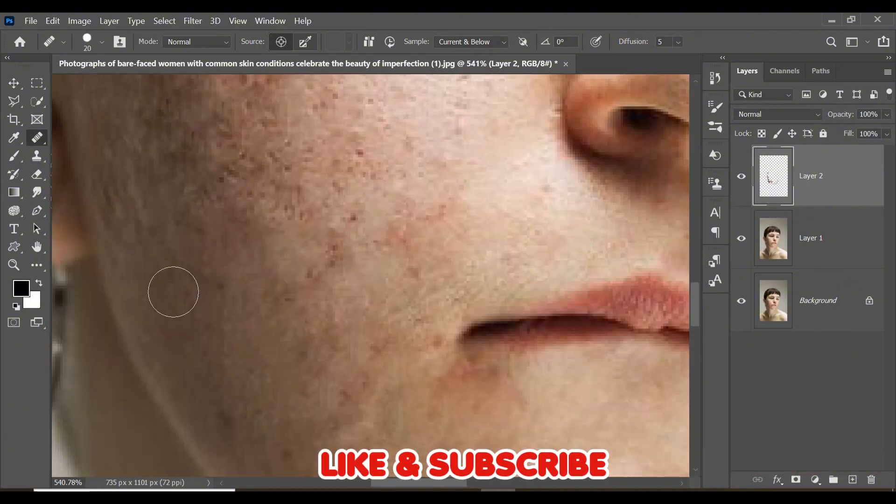
scroll(174, 292, down, 4)
click(267, 310)
click(578, 353)
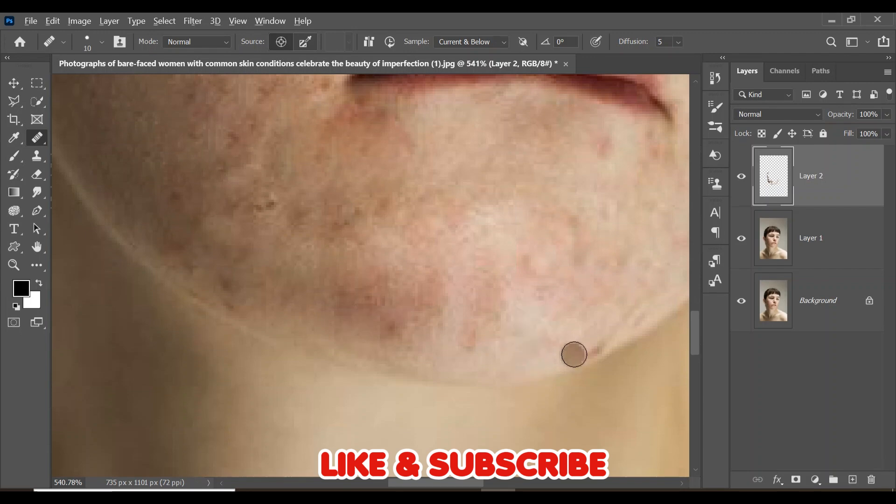
click(428, 356)
Heal the redness across the near cheek below the eye with the Healing Brush at 20 px and 25 px
scroll(457, 145, up, 4)
scroll(392, 341, up, 4)
scroll(391, 341, left, 2)
click(391, 340)
scroll(391, 341, up, 5)
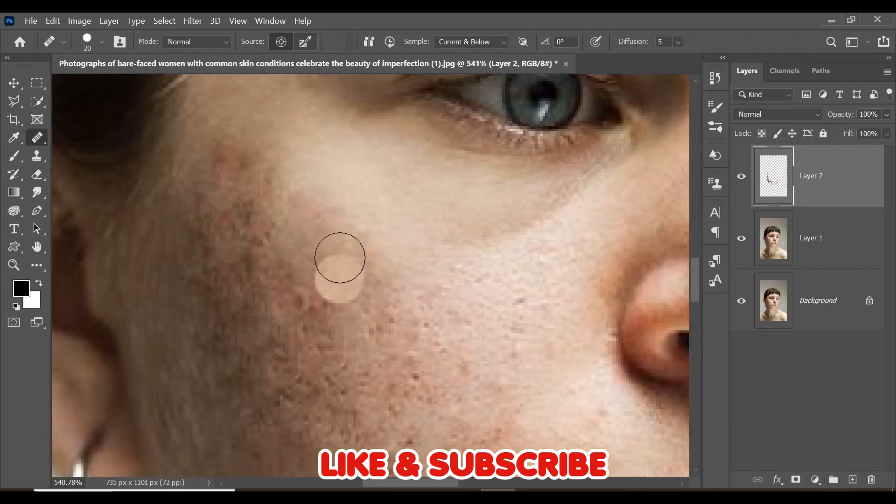
key(bracketright)
click(420, 414)
scroll(420, 414, down, 3)
click(369, 246)
scroll(373, 262, up, 3)
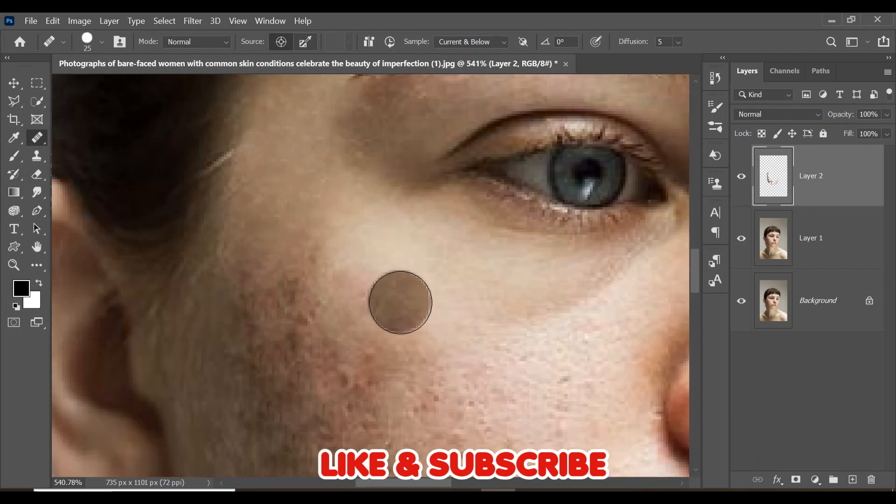
Heal the marks on the chin's lower edge and the far jaw below the mouth corner with a 20 px Healing Brush
scroll(420, 304, down, 6)
key(bracketleft)
scroll(416, 254, down, 3)
scroll(496, 297, down, 1)
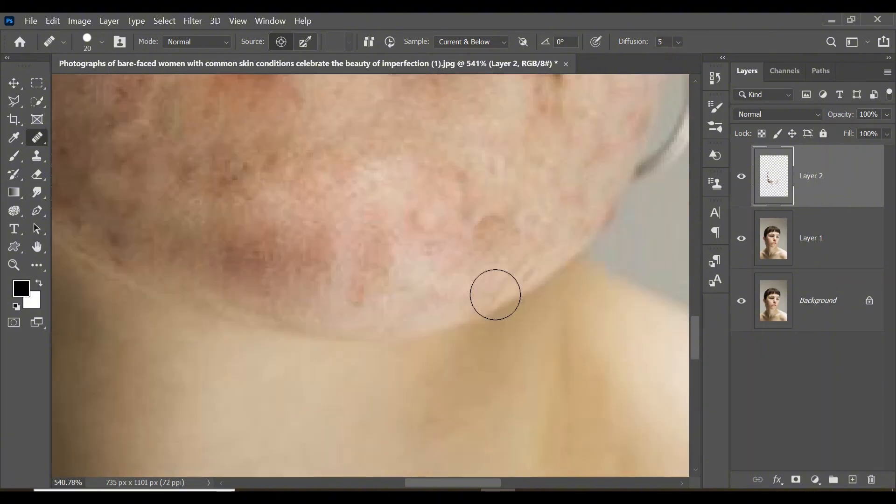
scroll(413, 251, up, 6)
key(bracketleft)
scroll(373, 280, down, 5)
scroll(327, 304, right, 2)
click(283, 390)
click(241, 230)
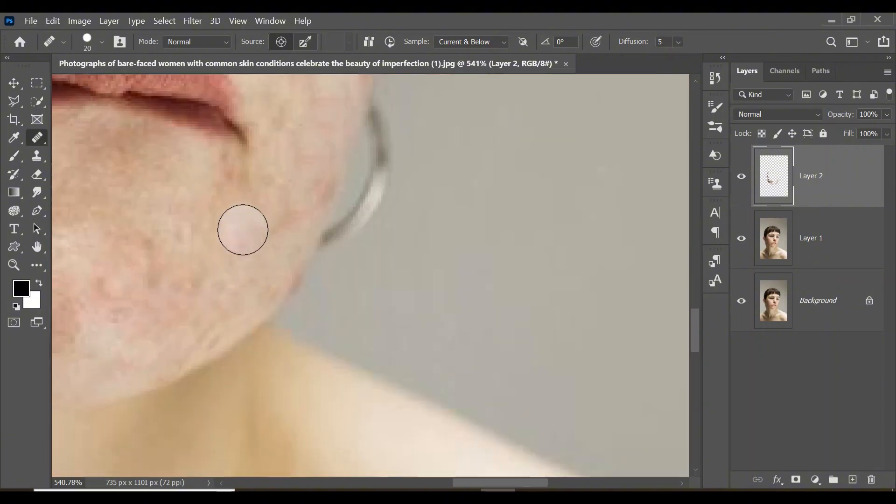
Heal the blemish on the forehead below the fringe with a 25 px Healing Brush
key(bracketleft)
scroll(219, 217, up, 5)
scroll(220, 216, left, 2)
scroll(474, 242, down, 1)
scroll(365, 333, up, 1)
scroll(365, 333, down, 3)
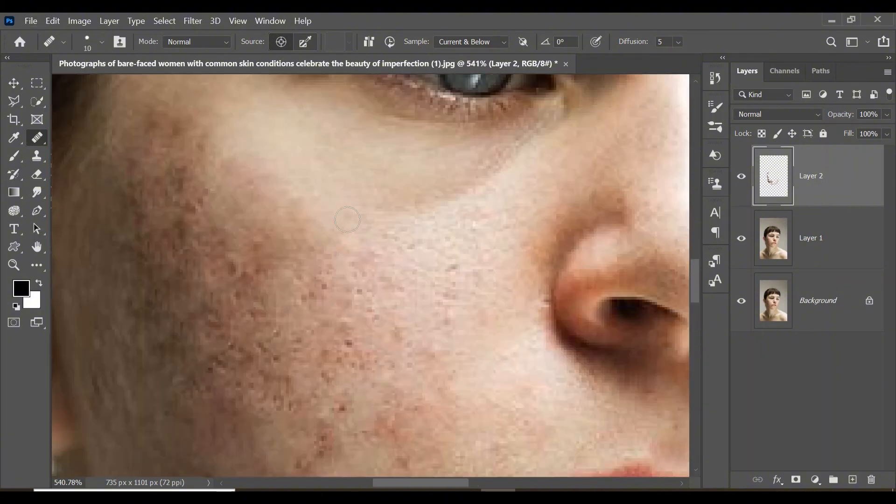
scroll(494, 251, down, 4)
scroll(414, 135, up, 7)
key(bracketright)
key(bracketright)
key(bracketright)
click(415, 177)
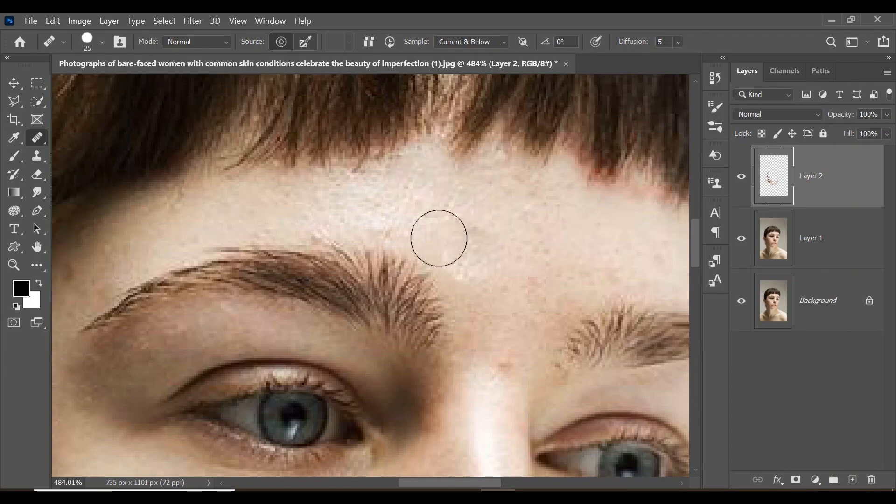
Examine the far cheek, jaw and near cheek close up for remaining blemishes
key(bracketleft)
scroll(432, 230, right, 2)
scroll(327, 234, down, 4)
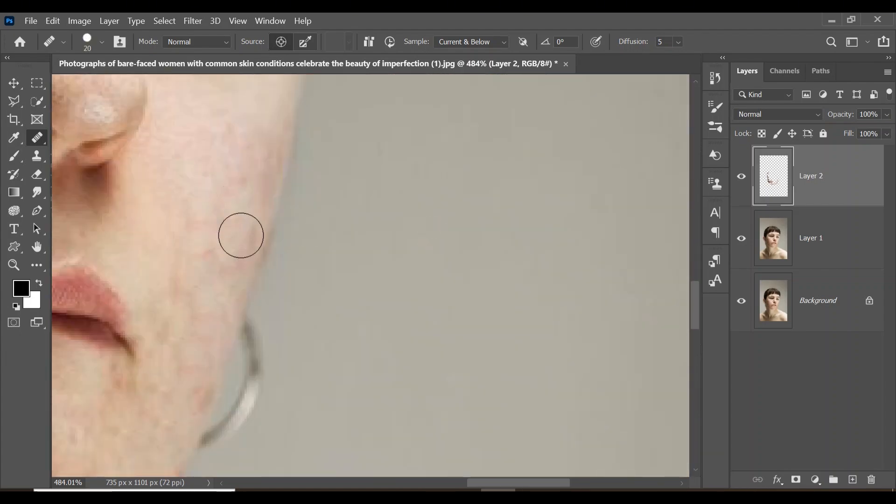
scroll(240, 234, down, 2)
scroll(240, 233, left, 5)
scroll(217, 226, up, 4)
scroll(461, 182, left, 3)
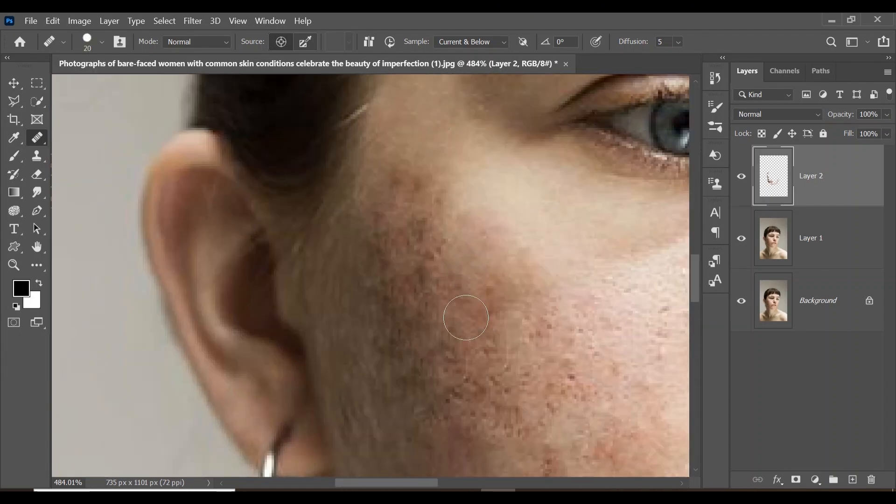
scroll(450, 274, down, 3)
scroll(450, 274, right, 4)
Compare the whole face before and after healing by hiding and showing Layer 2
key(z)
scroll(450, 238, down, 3)
scroll(456, 252, up, 2)
scroll(456, 252, down, 1)
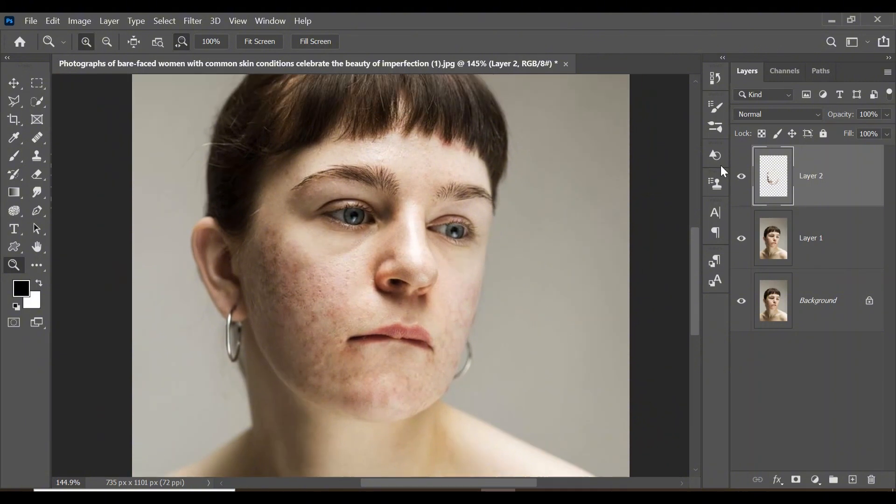
click(742, 179)
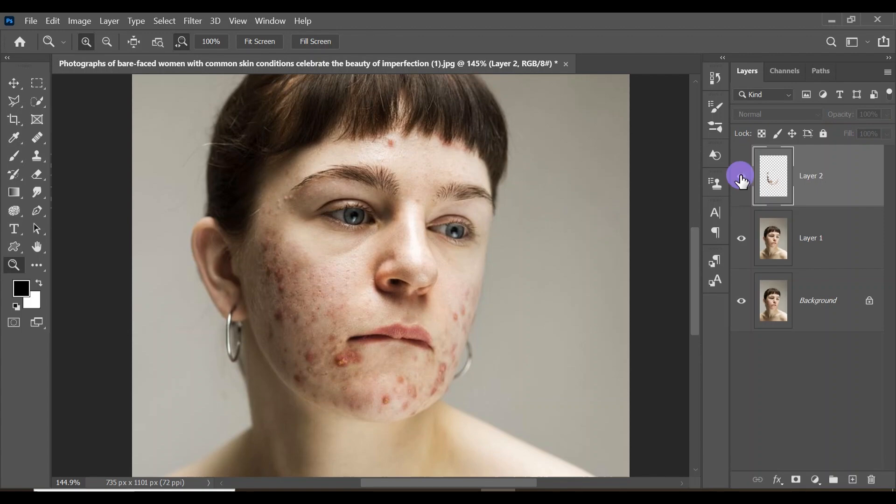
click(742, 179)
click(742, 180)
click(742, 180)
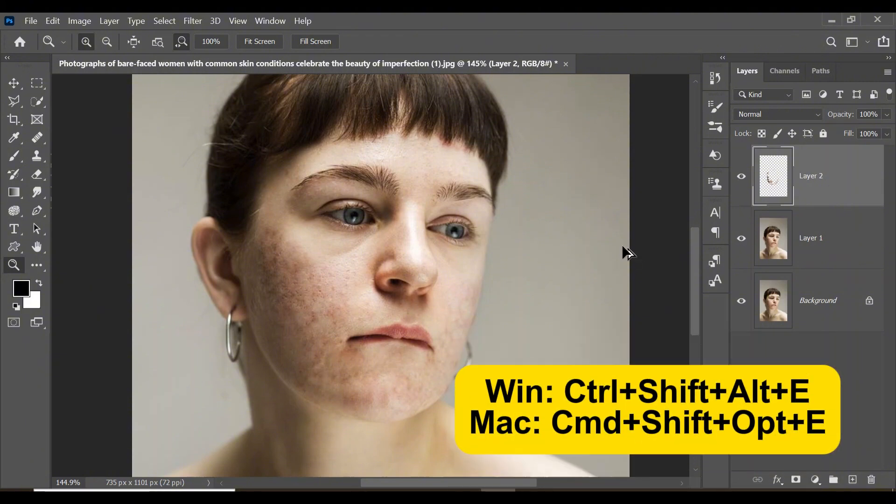
Stamp all visible layers into a new top layer named Skin Softening, and rename Layer 2 as Acne Remover
key(ctrl+shift+alt+e)
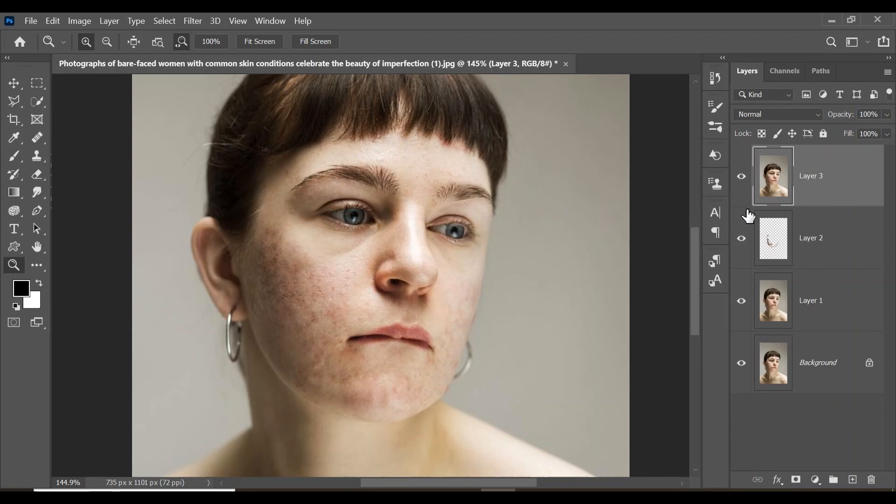
double_click(816, 239)
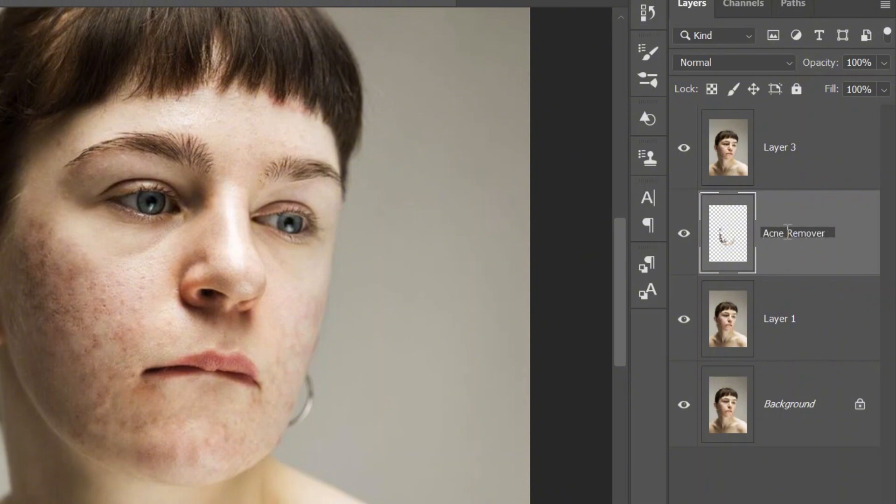
key(Return)
click(777, 145)
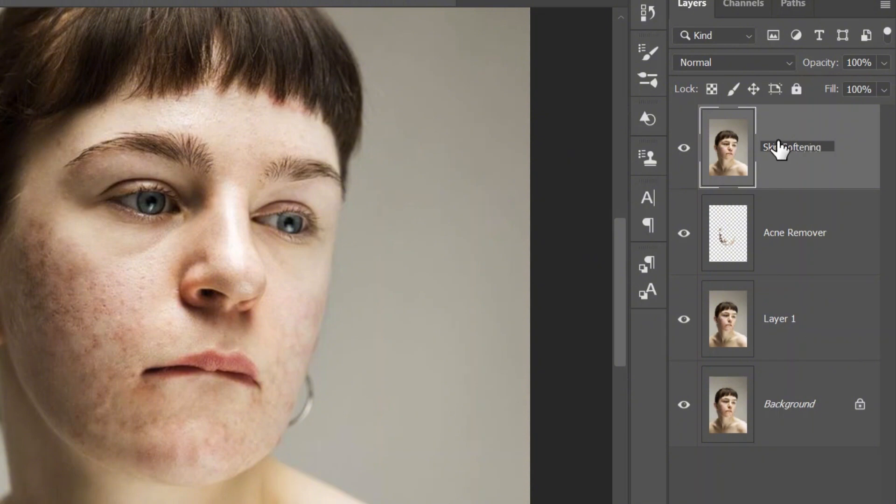
key(Return)
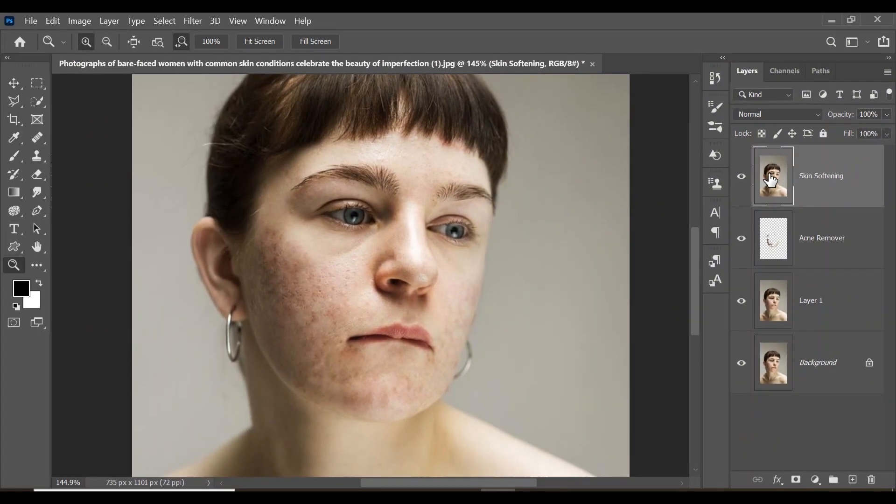
Set the Skin Softening layer's blend mode to Vivid Light and invert its colors
click(810, 115)
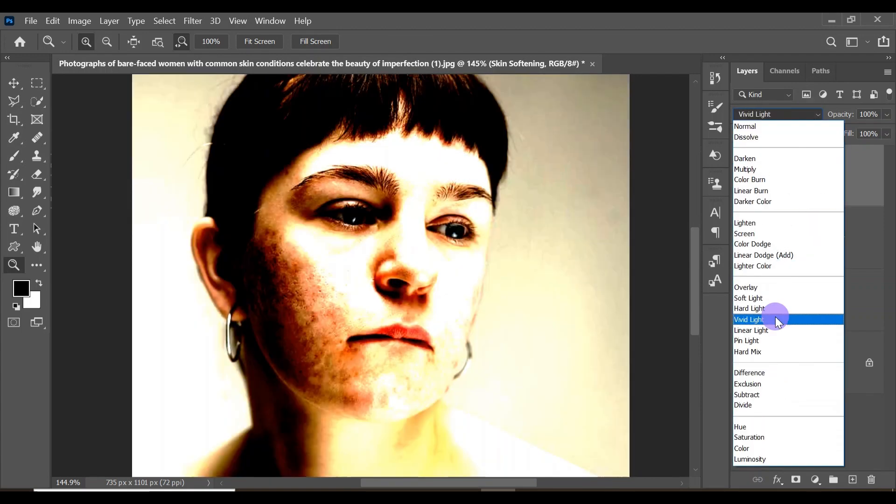
click(777, 321)
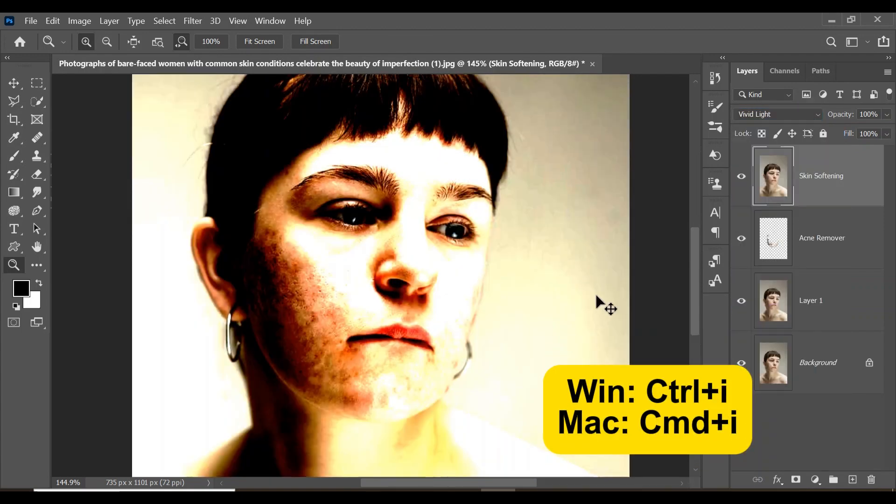
key(ctrl+i)
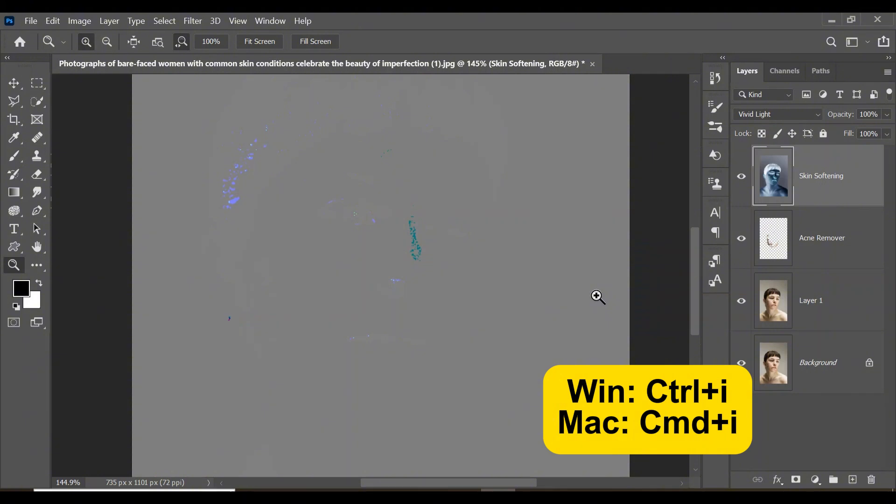
Convert the Skin Softening layer to a smart object and apply a High Pass filter with a 10-pixel radius
right_click(816, 172)
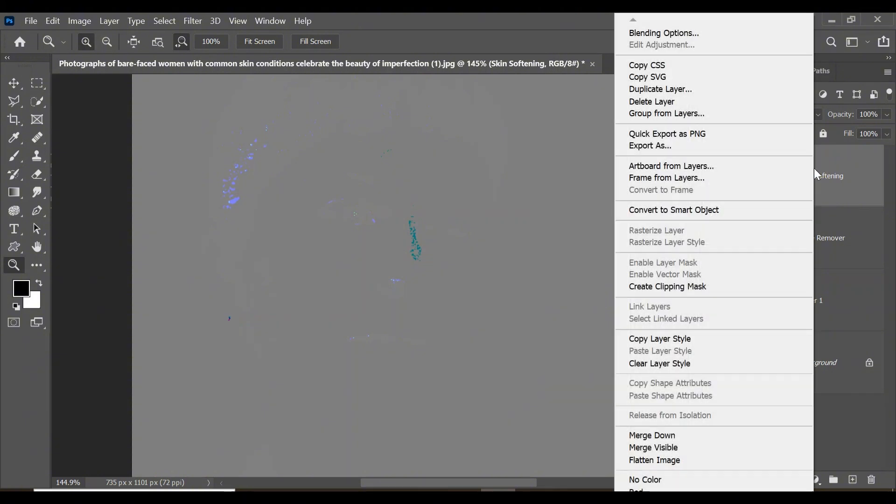
click(720, 211)
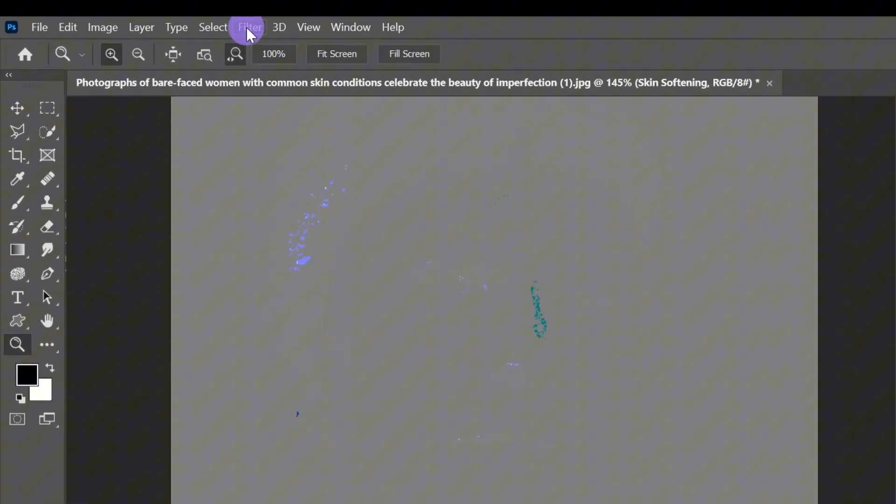
click(190, 21)
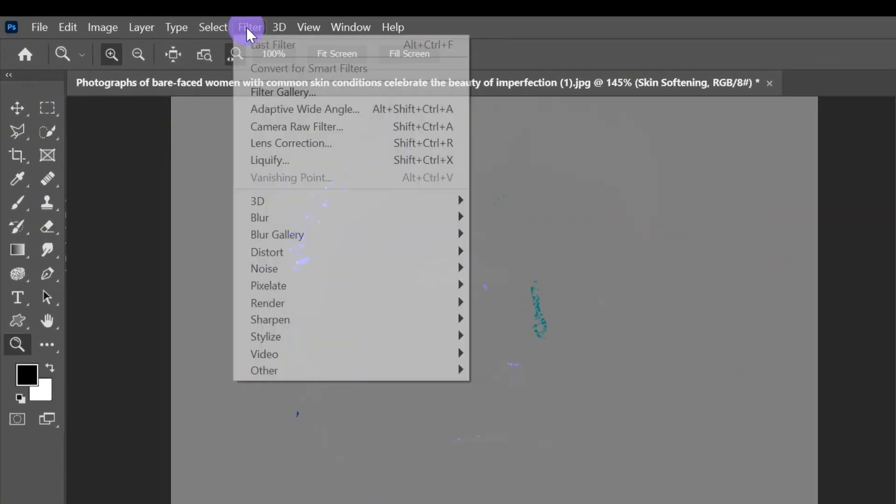
mouse_move(450, 370)
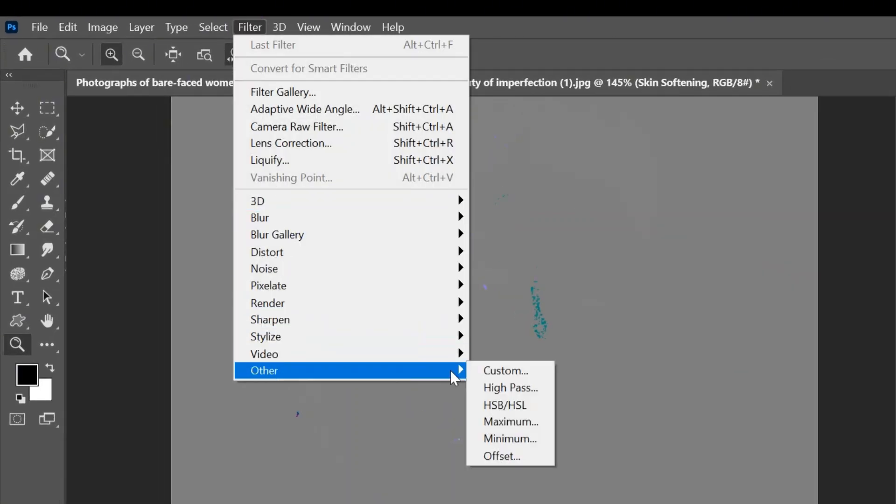
click(521, 385)
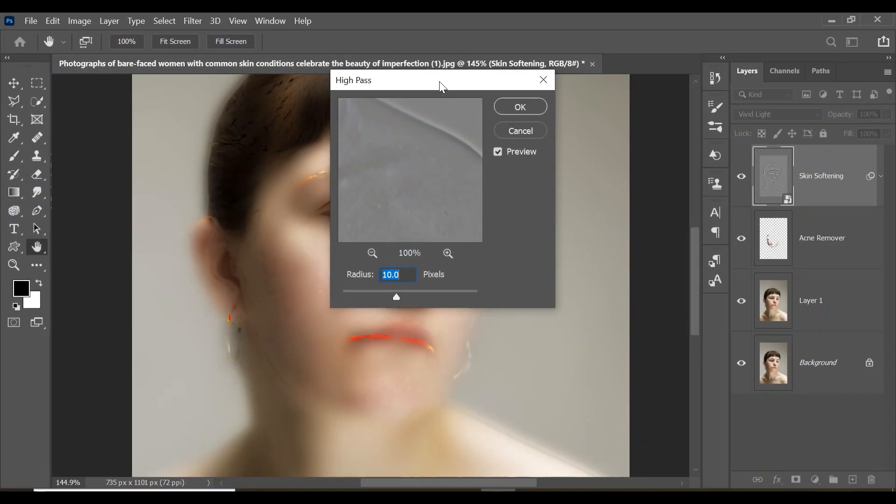
drag(439, 81, 631, 71)
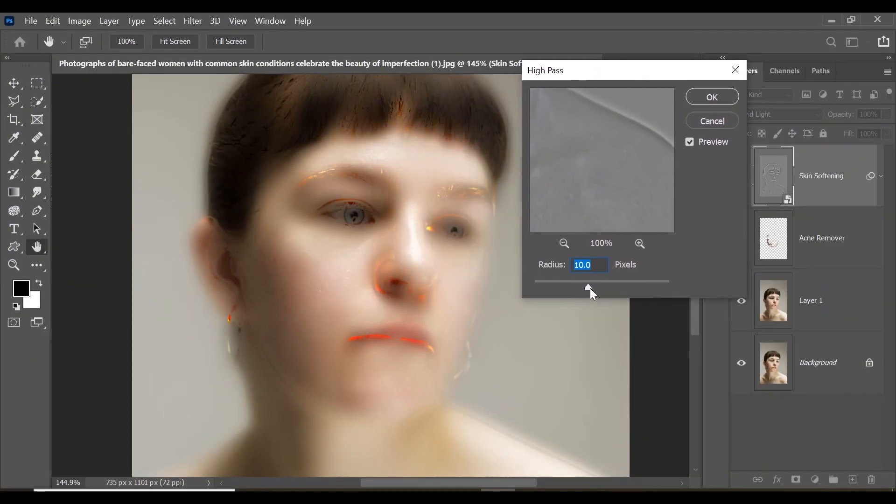
mouse_move(587, 288)
mouse_down()
mouse_move(623, 285)
mouse_move(578, 289)
mouse_move(588, 288)
mouse_up()
click(707, 94)
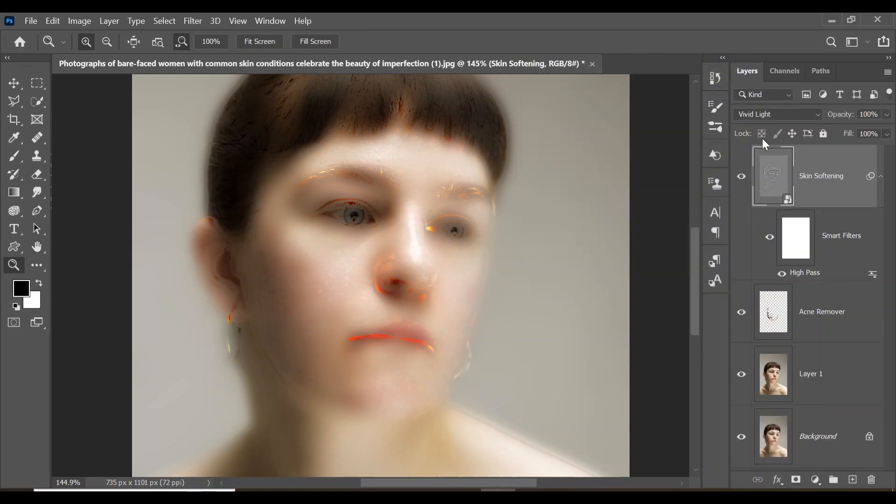
Apply a Gaussian Blur smart filter with a radius of about 2 pixels to the Skin Softening layer
click(192, 21)
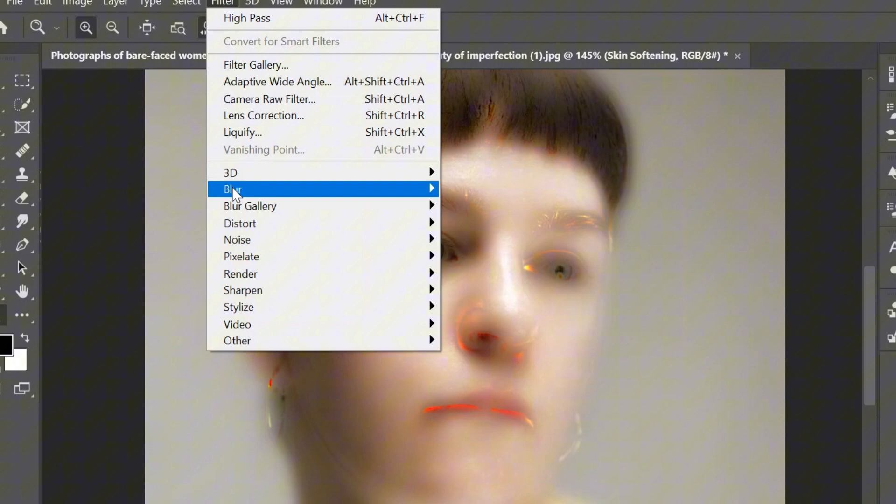
mouse_move(234, 192)
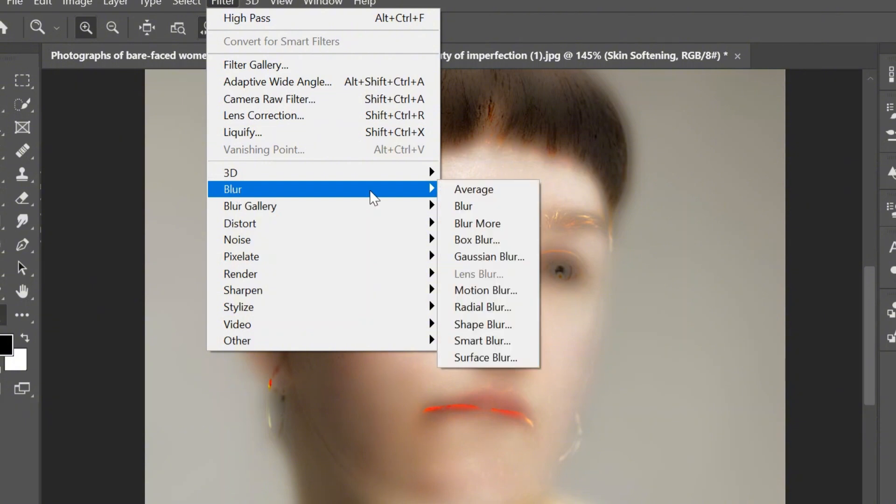
click(494, 256)
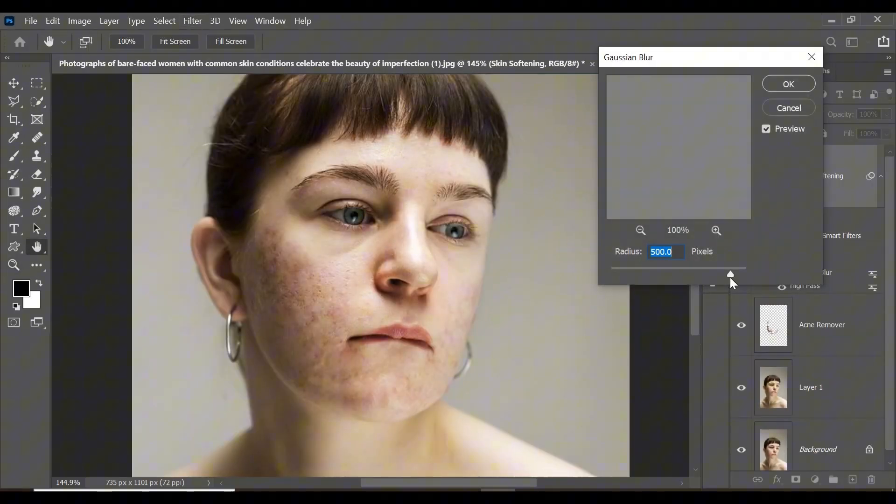
drag(730, 277, 626, 273)
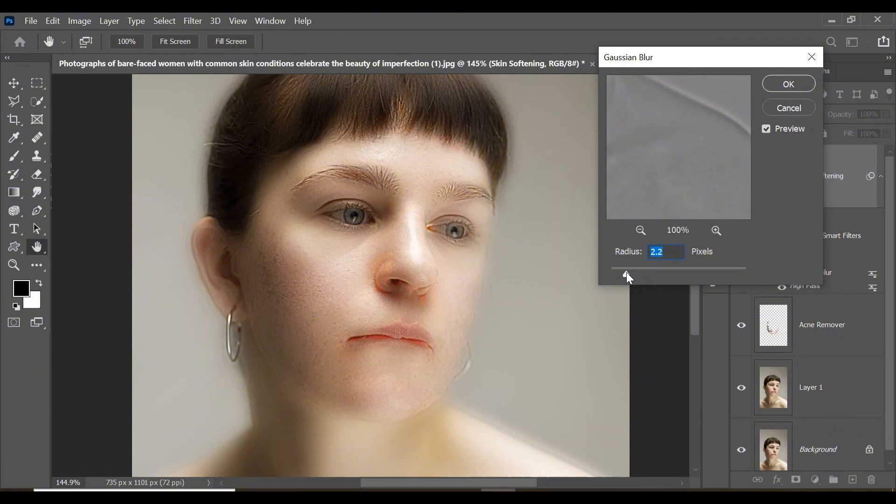
drag(626, 273, 625, 273)
click(788, 85)
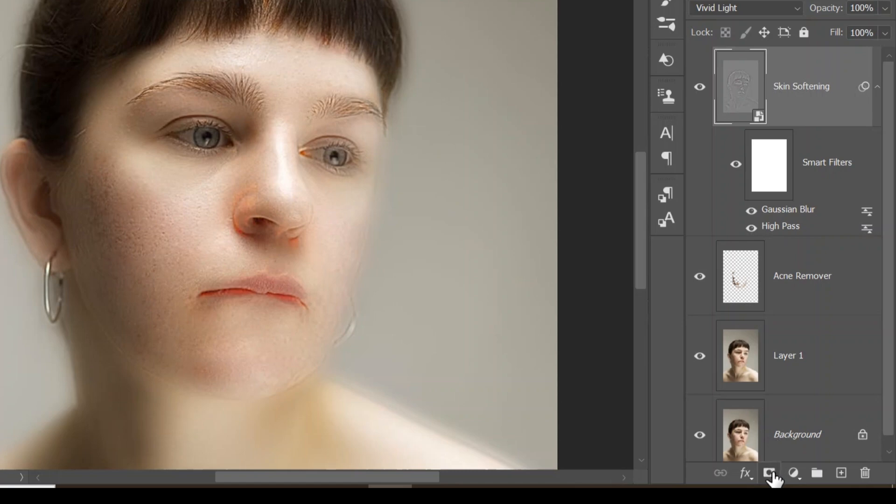
Add a layer mask to the Skin Softening layer and invert it to black
click(769, 474)
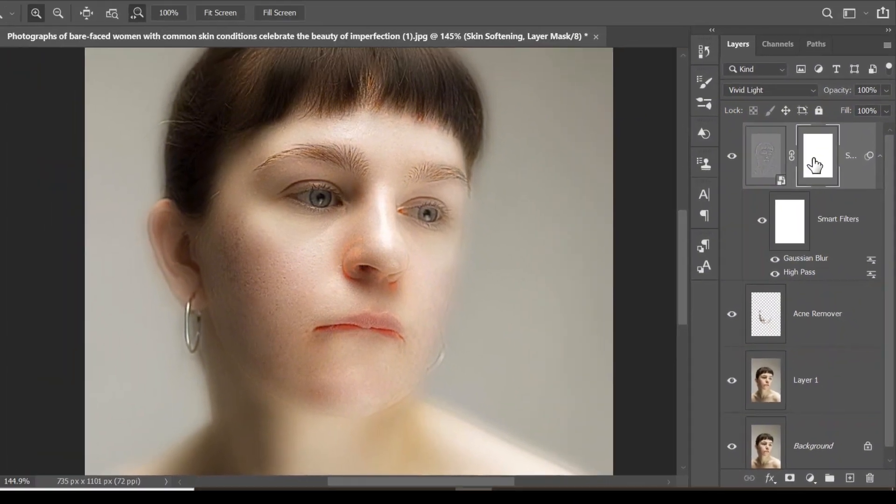
key(ctrl+i)
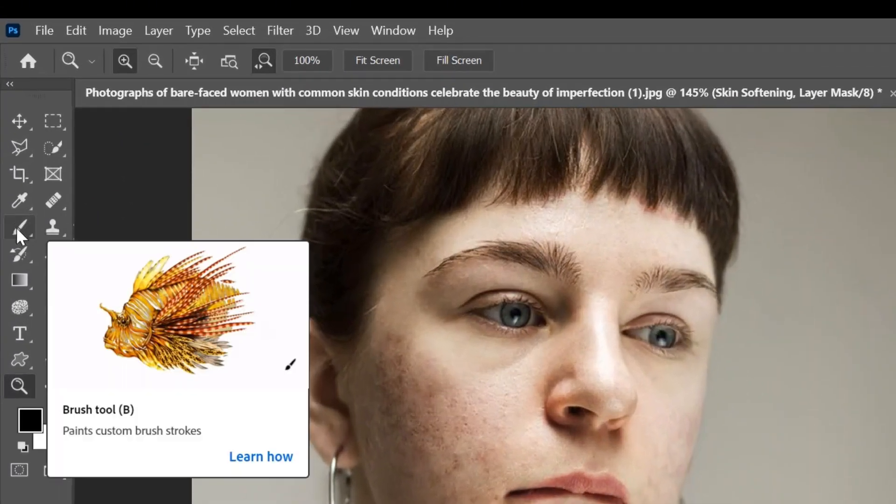
Set up the Brush tool with 15% flow and white as the foreground color
click(14, 157)
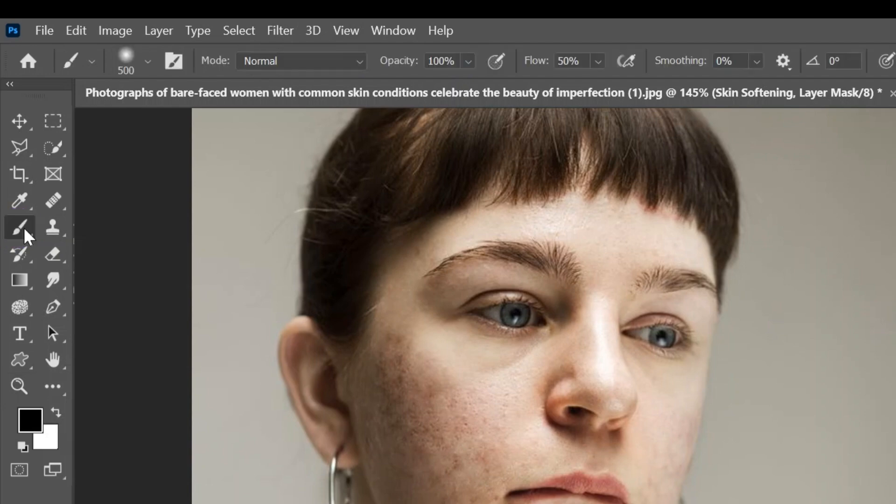
click(599, 61)
click(618, 84)
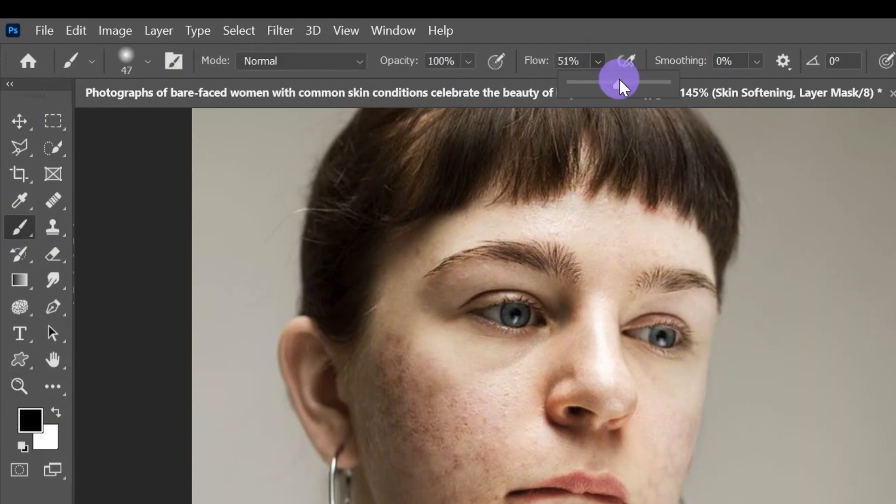
drag(618, 86, 586, 88)
click(599, 61)
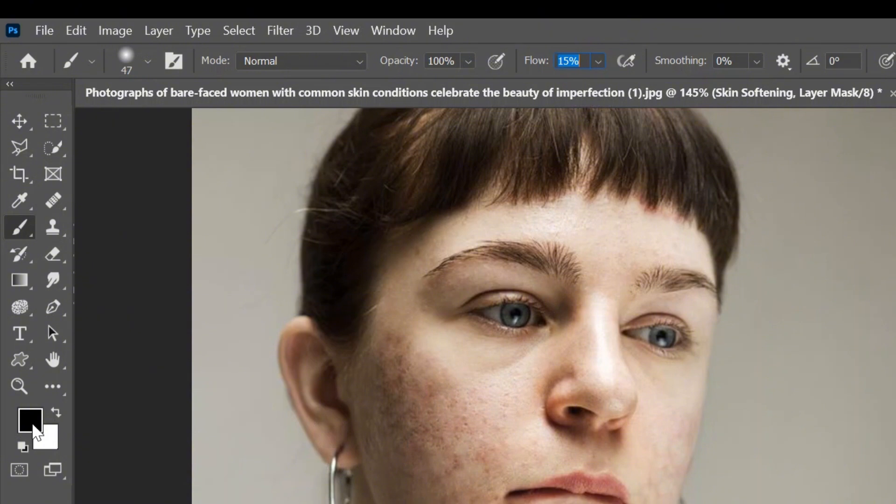
click(58, 411)
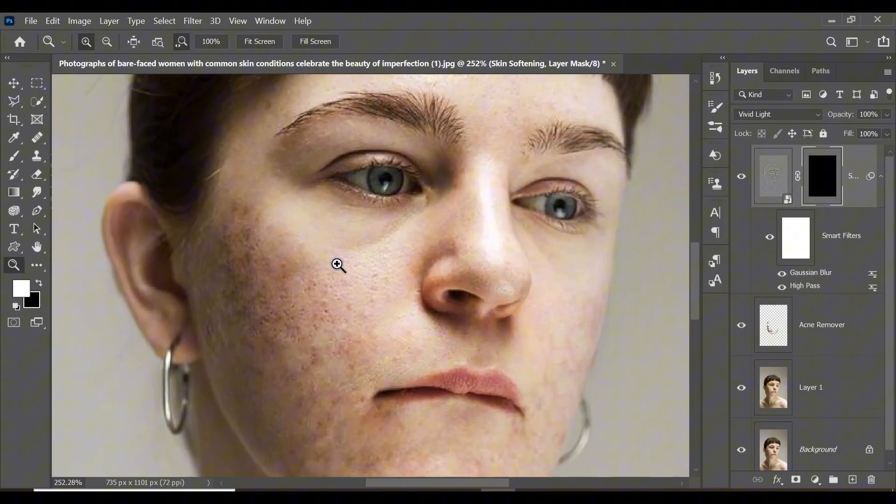
Paint white on the Skin Softening mask over the blemished cheek beside the ear and down to the jaw, enlarging the brush from 47 to 70
scroll(339, 265, down, 3)
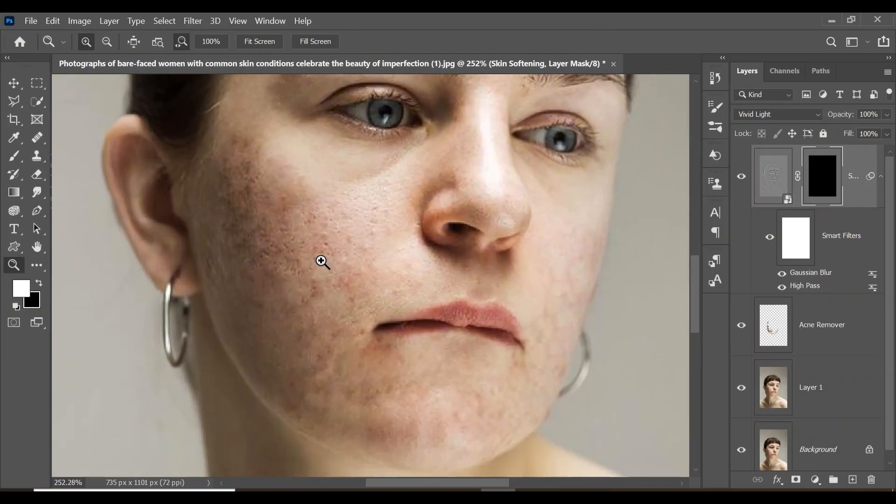
click(14, 156)
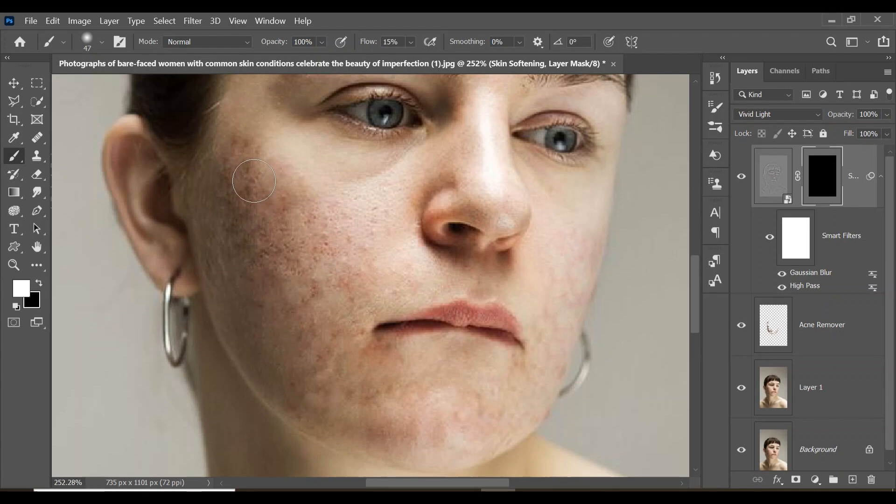
click(243, 194)
click(244, 148)
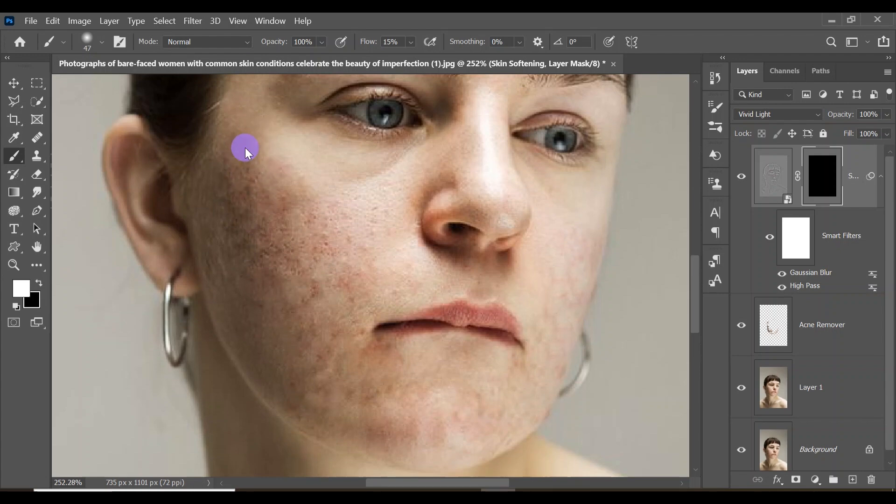
click(240, 211)
click(232, 163)
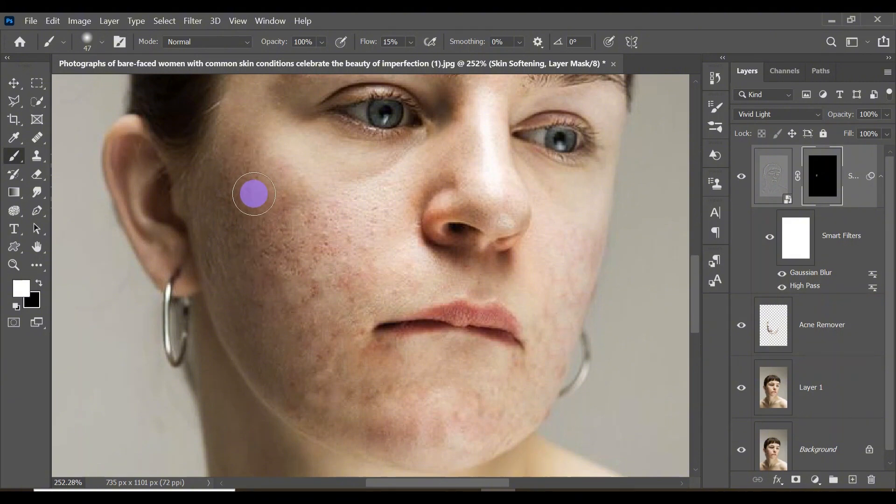
click(294, 260)
key(bracketright)
key(bracketright)
key(bracketright)
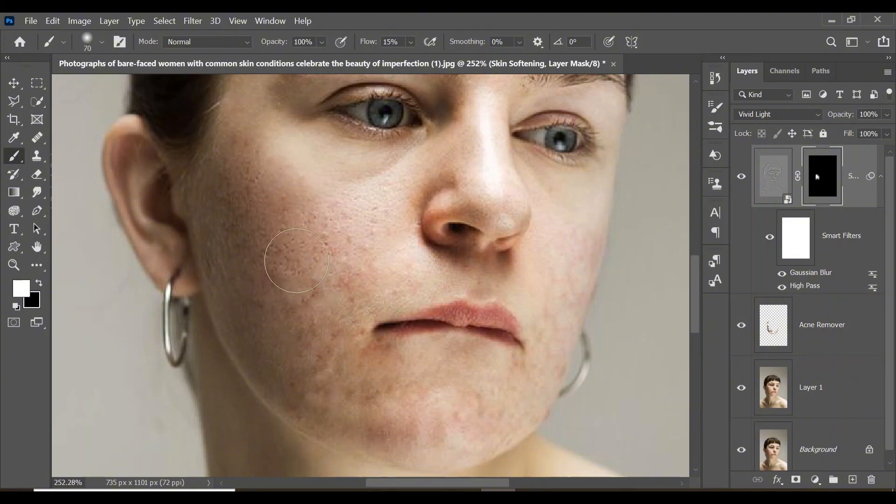
mouse_move(246, 173)
mouse_down()
mouse_move(254, 219)
mouse_move(349, 224)
mouse_move(336, 290)
mouse_move(305, 287)
mouse_move(326, 405)
mouse_move(376, 418)
mouse_up()
Reduce the brush to size 50 and paint the softening across the far cheek, the chin and around the mouth
scroll(252, 173, right, 3)
key(bracketleft)
key(bracketleft)
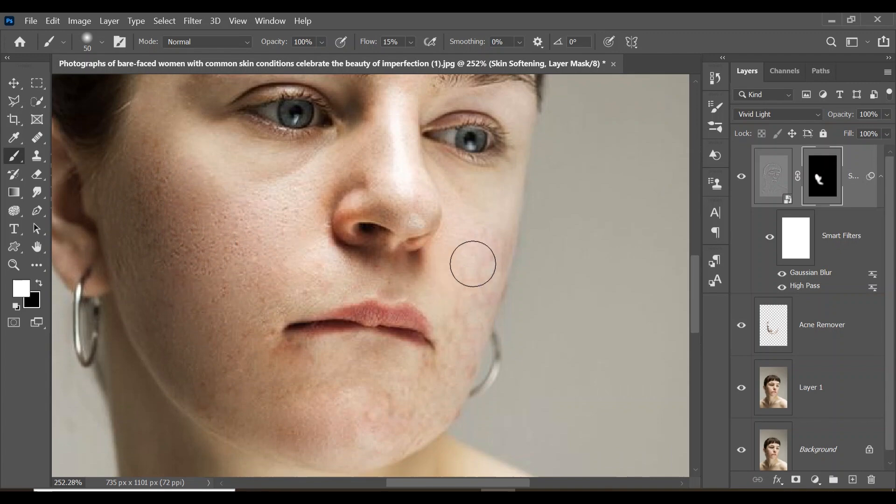
mouse_move(472, 261)
mouse_down()
mouse_move(461, 332)
mouse_move(465, 254)
mouse_move(447, 391)
mouse_move(357, 438)
mouse_move(387, 402)
mouse_move(236, 384)
mouse_move(280, 353)
mouse_move(243, 339)
mouse_up()
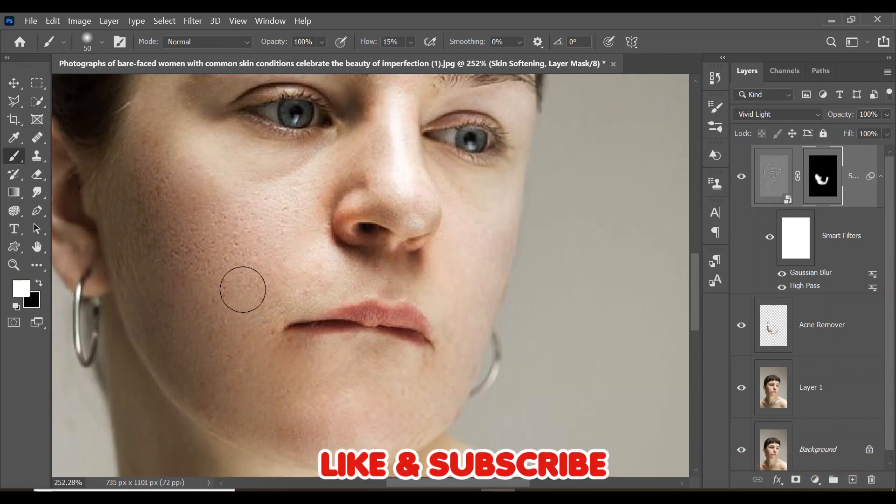
Extend the painted softening over the near cheek and temple below the eye, enlarging the brush to 70 for the cheek
scroll(242, 290, up, 2)
click(240, 310)
scroll(210, 262, up, 2)
mouse_move(182, 214)
mouse_down()
mouse_move(155, 234)
mouse_move(161, 227)
mouse_up()
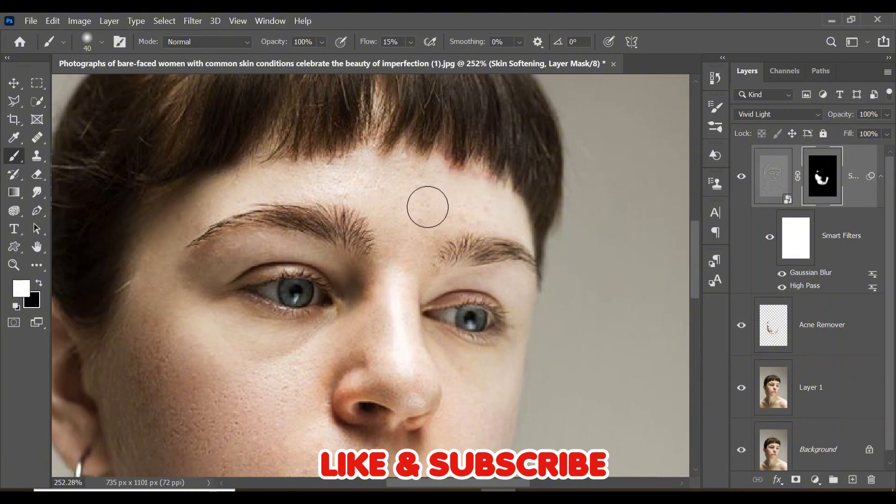
scroll(474, 391, down, 4)
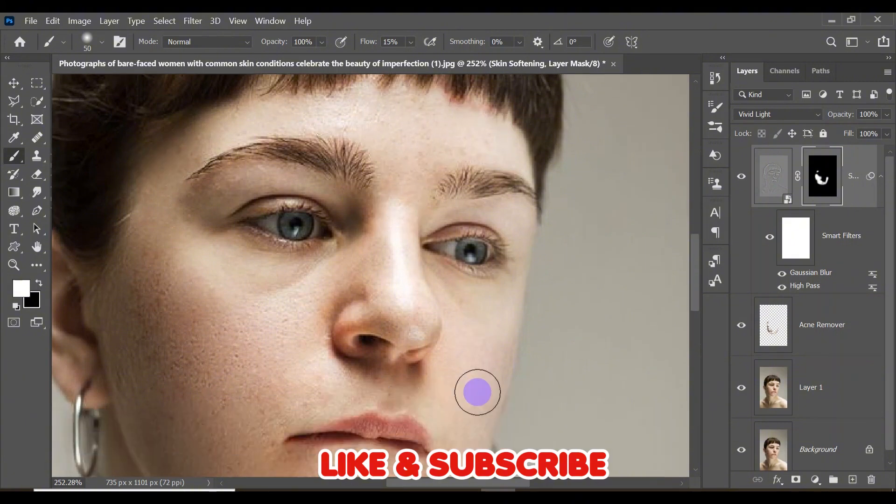
key(bracketright)
key(bracketright)
mouse_move(178, 229)
mouse_down()
mouse_move(252, 243)
mouse_move(139, 269)
mouse_move(156, 262)
mouse_move(214, 375)
mouse_move(164, 235)
mouse_move(198, 296)
mouse_move(322, 394)
mouse_up()
Paint the softening on the mask over the forehead and nose, using a smaller brush for the narrow areas
scroll(408, 180, up, 4)
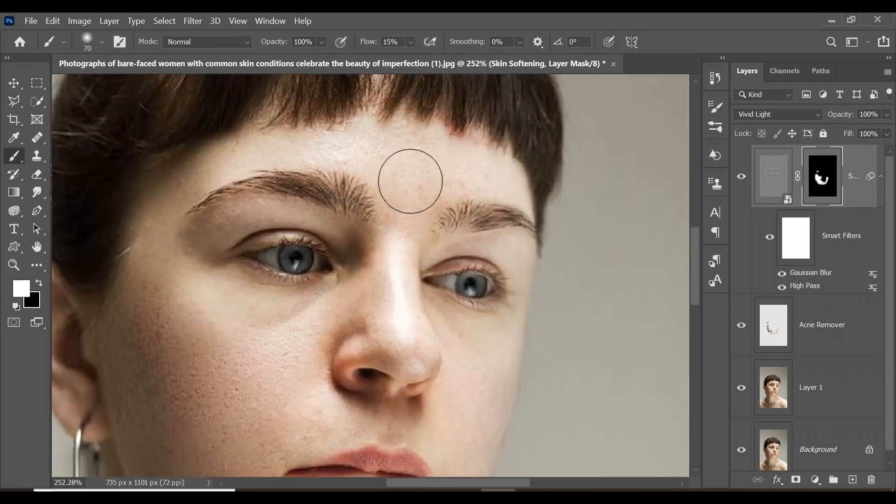
key(bracketleft)
key(bracketleft)
key(bracketleft)
key(bracketleft)
key(bracketleft)
mouse_move(376, 287)
mouse_down()
mouse_move(323, 319)
mouse_move(383, 273)
mouse_move(339, 276)
mouse_up()
scroll(350, 310, down, 4)
Compare the whole portrait with and without the Skin Softening layer by toggling its visibility
key(z)
scroll(514, 236, up, 1)
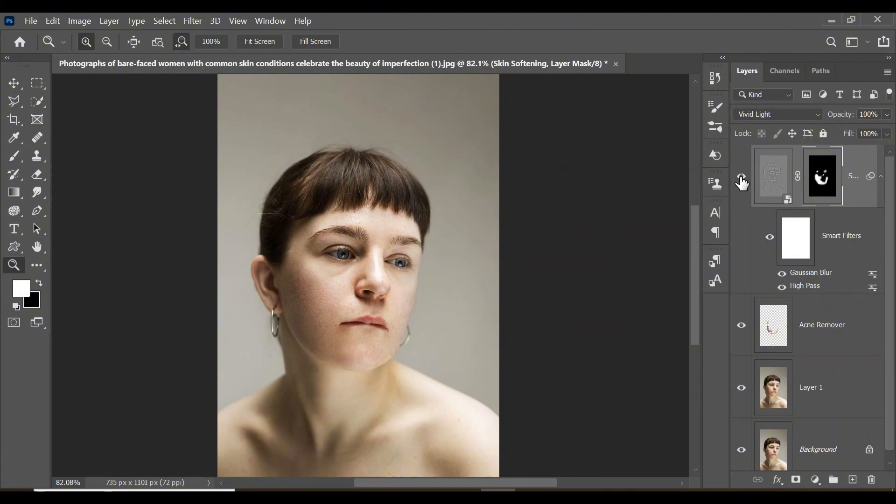
click(742, 178)
click(741, 180)
click(742, 179)
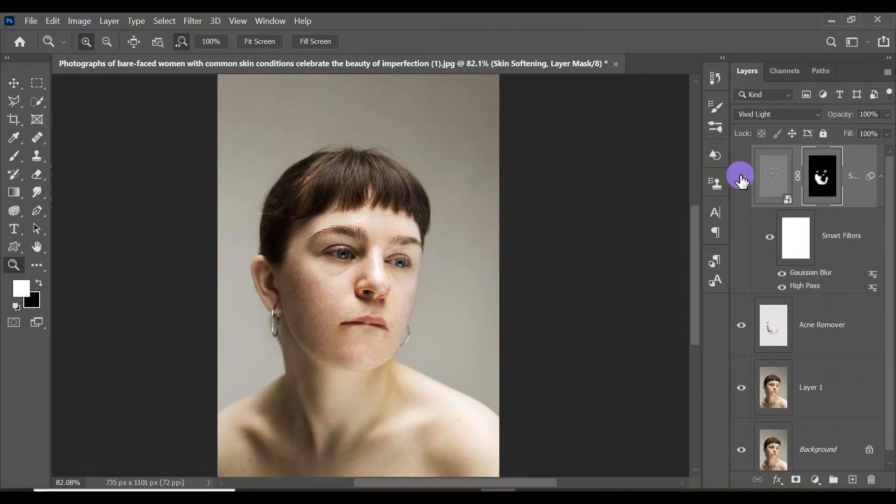
click(741, 179)
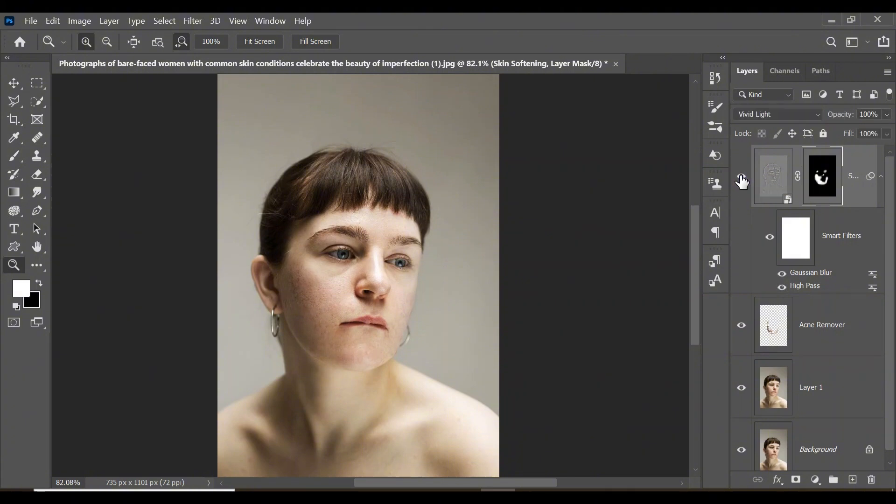
Compare the retouched portrait with the original by showing only the Background layer and restoring all layers
alt+click(742, 453)
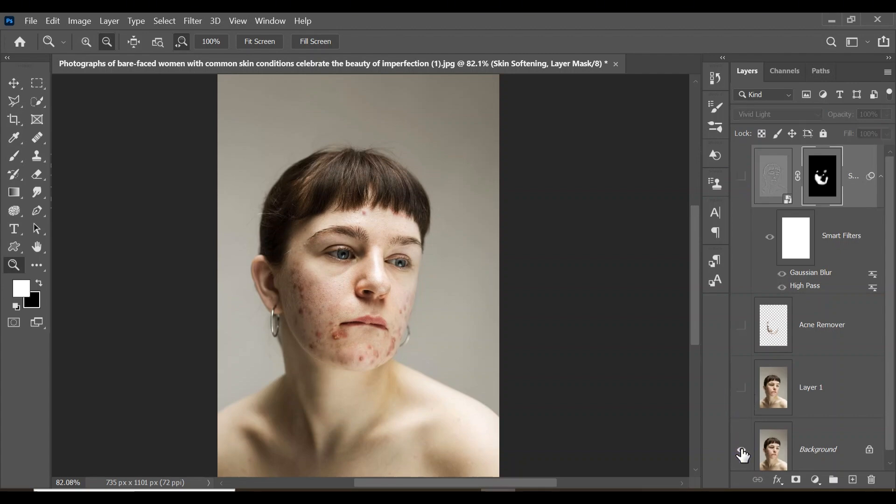
alt+click(742, 454)
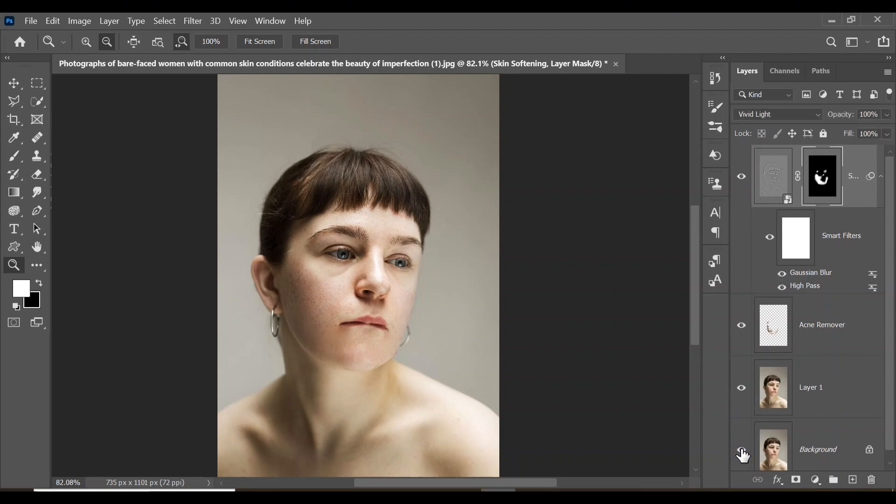
alt+click(742, 454)
alt+click(742, 454)
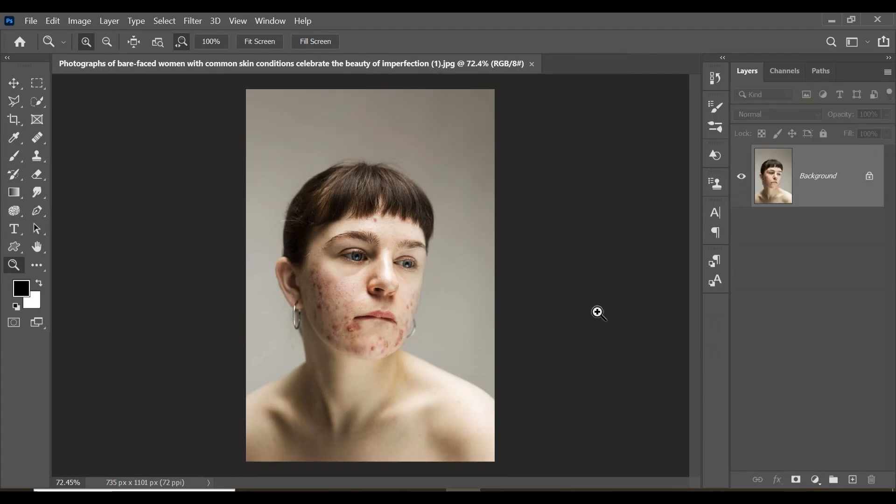
mouse_move(410, 292)
mouse_down()
mouse_move(456, 294)
mouse_move(415, 292)
mouse_up()
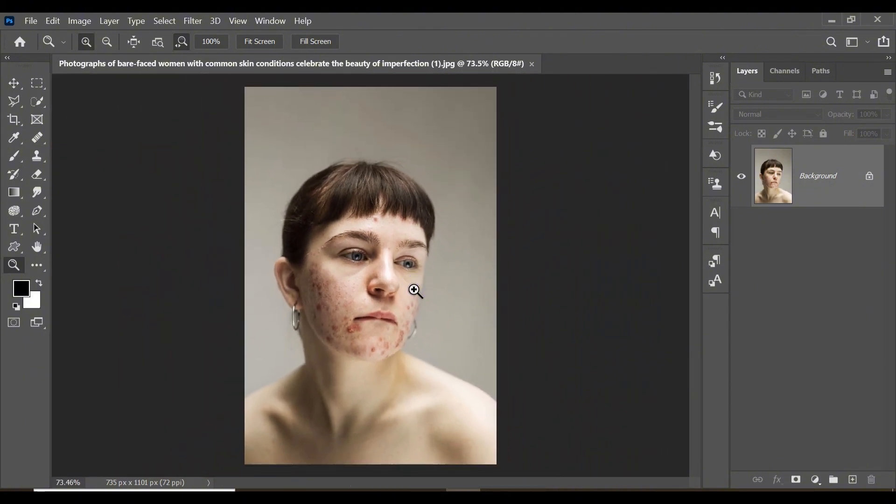